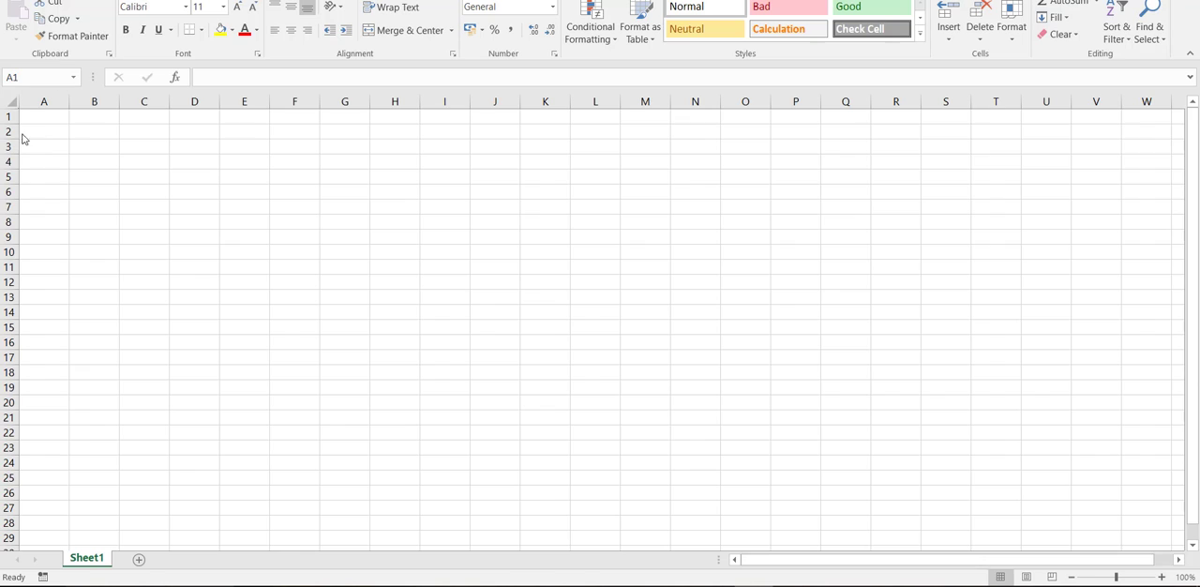
# - Enter the parameter 4 in cell A1 and the starting value 0.3 in cell B1
pyautogui.click(34, 115)
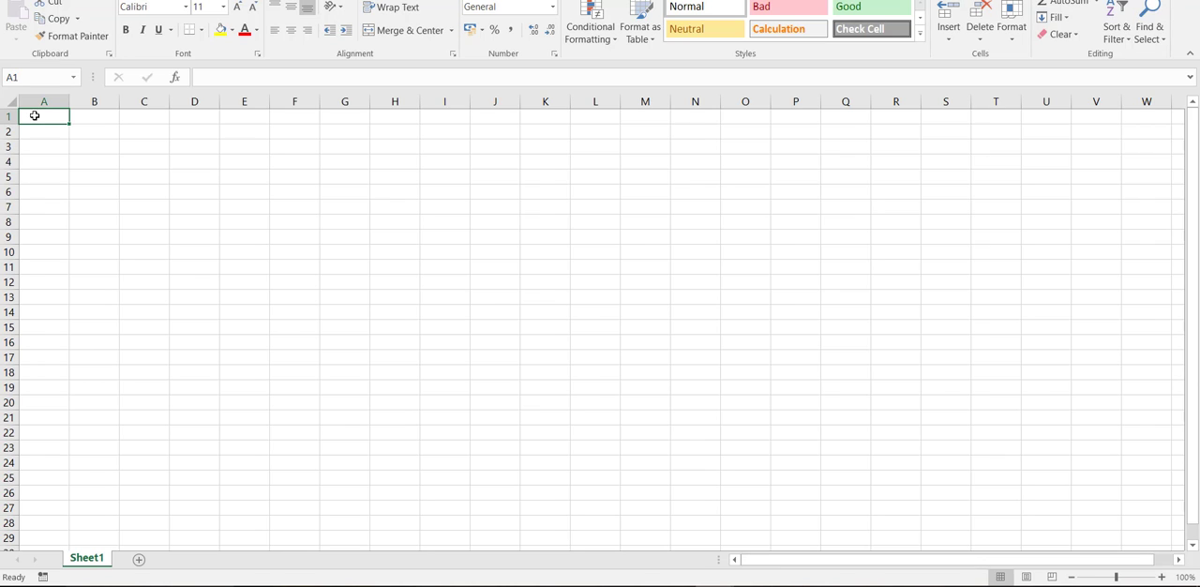
pyautogui.write('4')
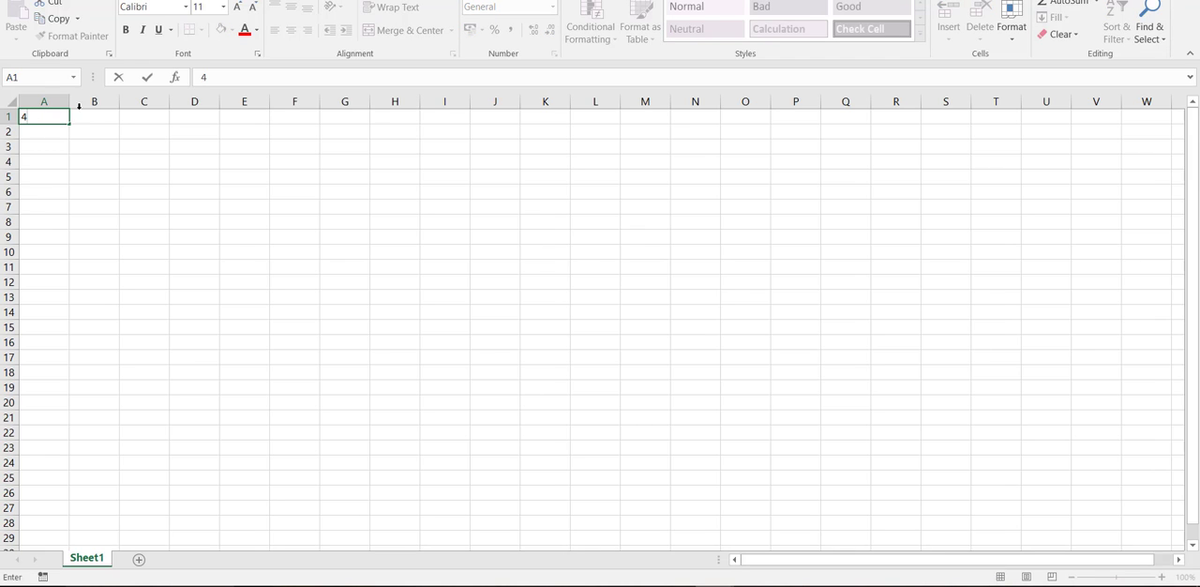
pyautogui.click(97, 119)
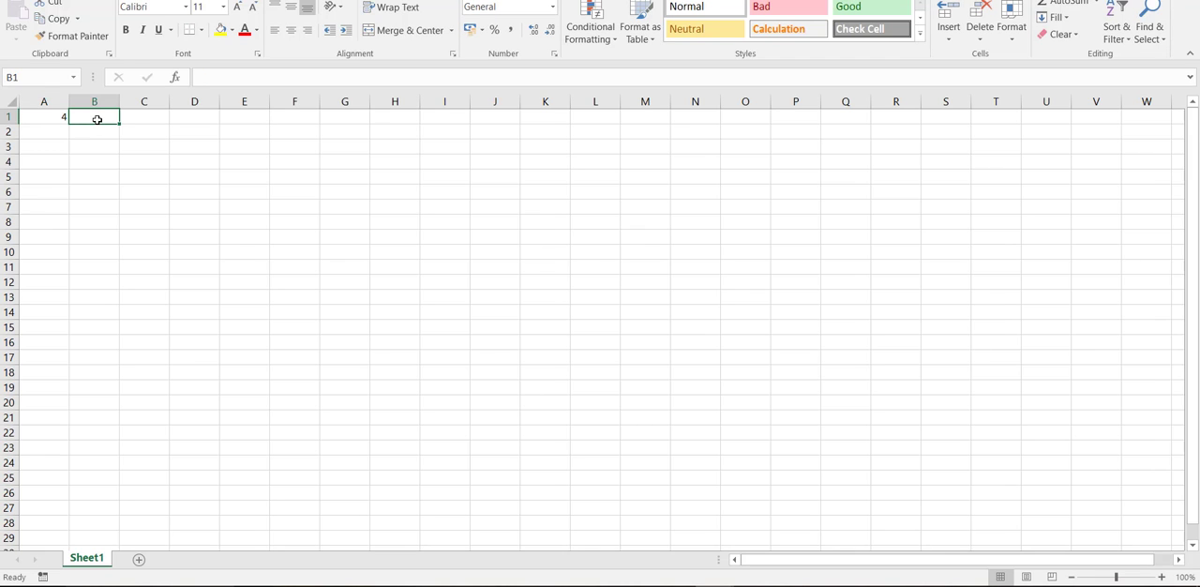
pyautogui.write('0.3')
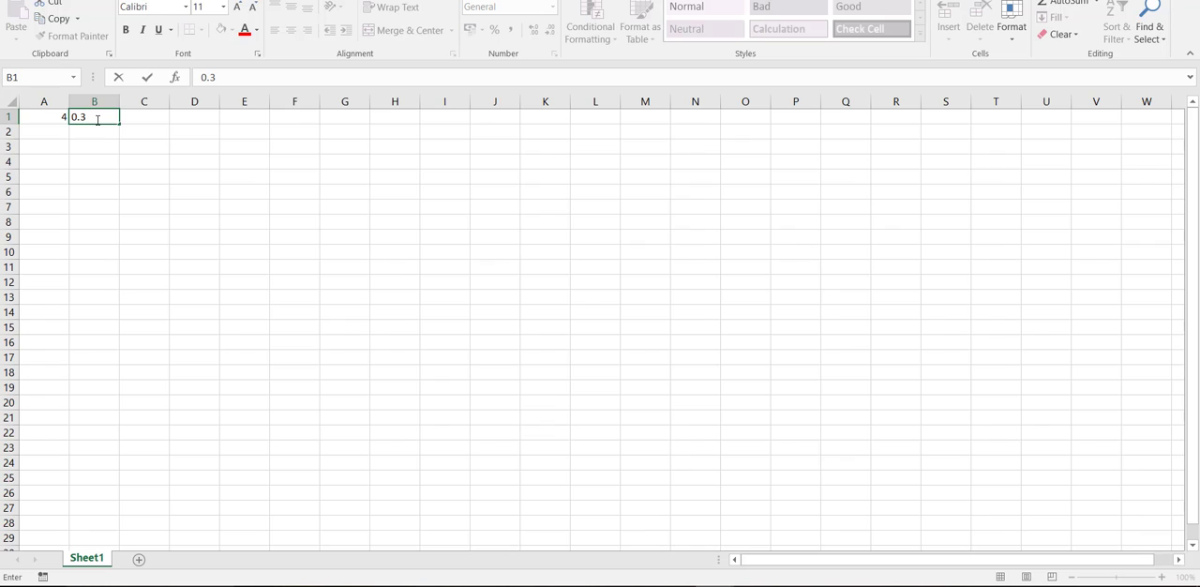
# - Enter 0.300000000001 as the second starting value in cell C1 and compare its stored value with B1
pyautogui.click(151, 117)
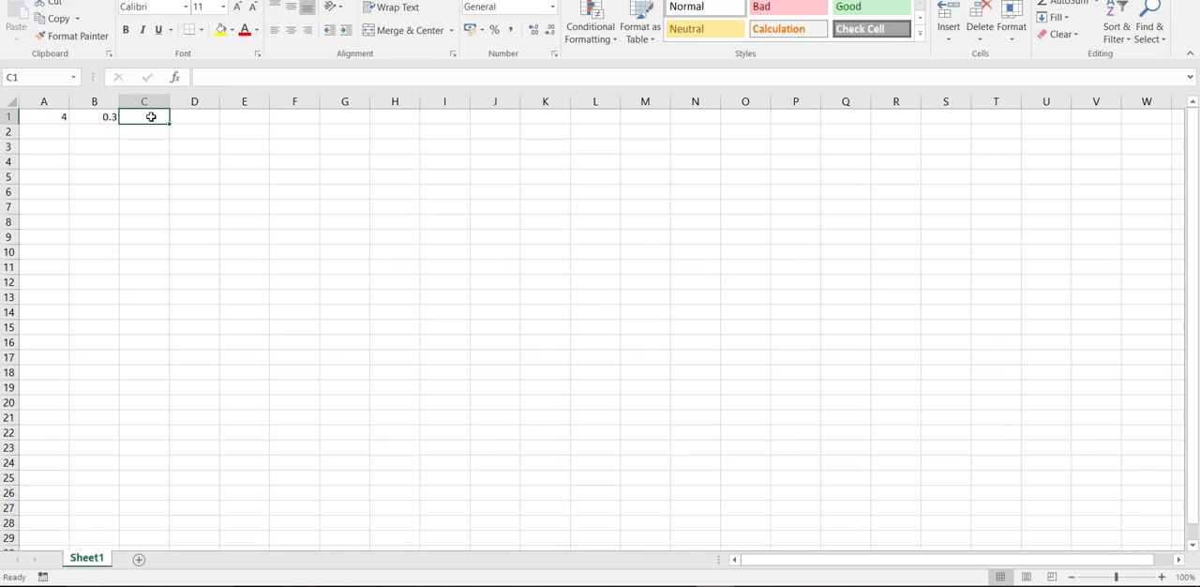
pyautogui.write('0.')
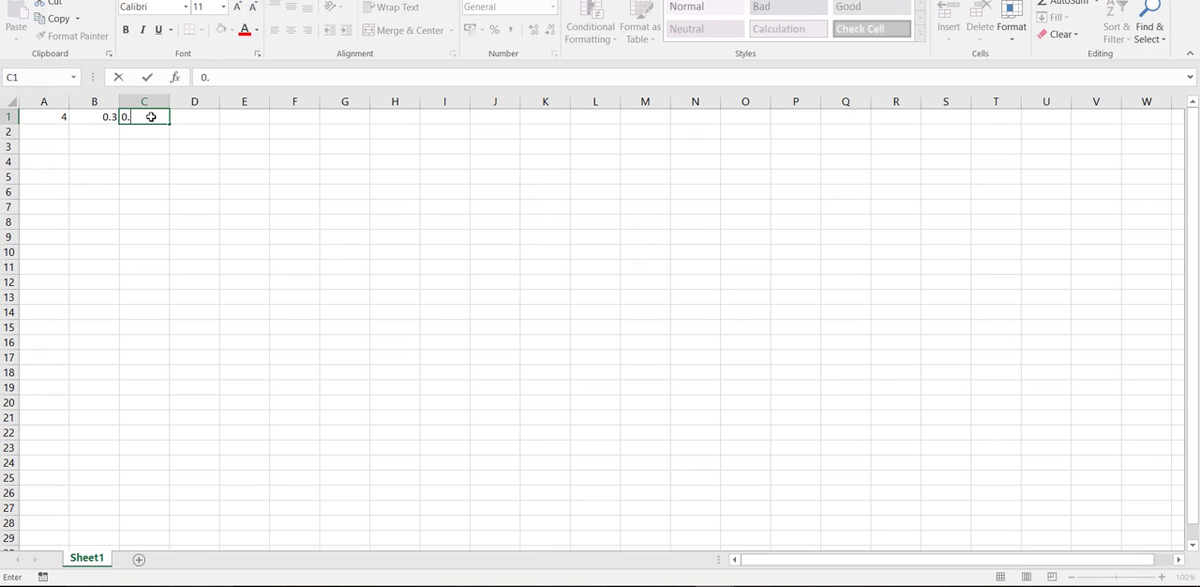
pyautogui.write('3000000000000')
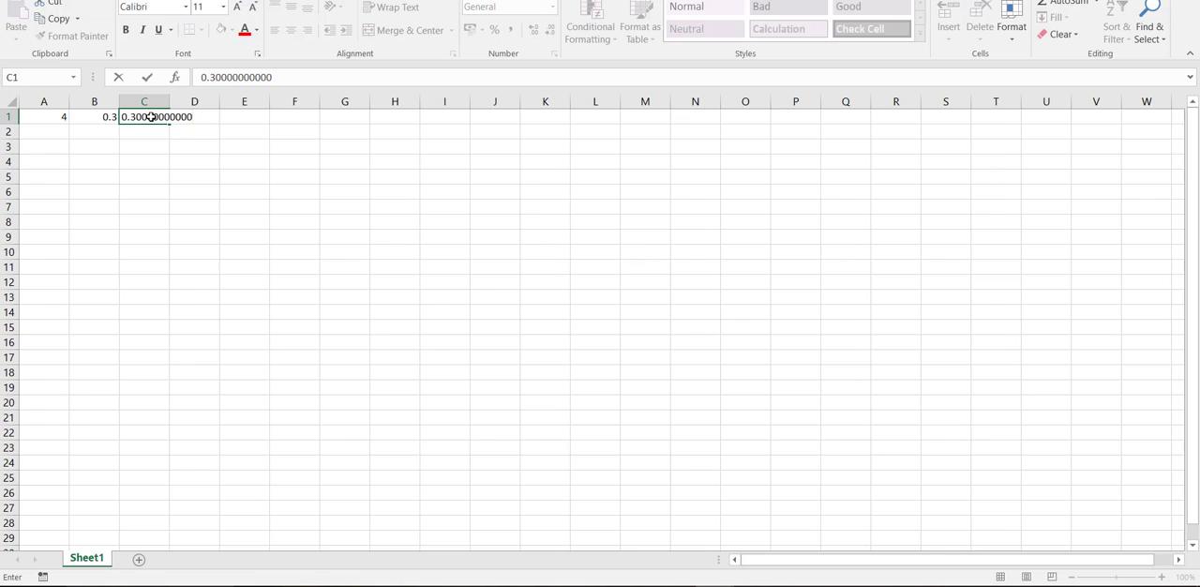
pyautogui.write('1')
pyautogui.press('Return')
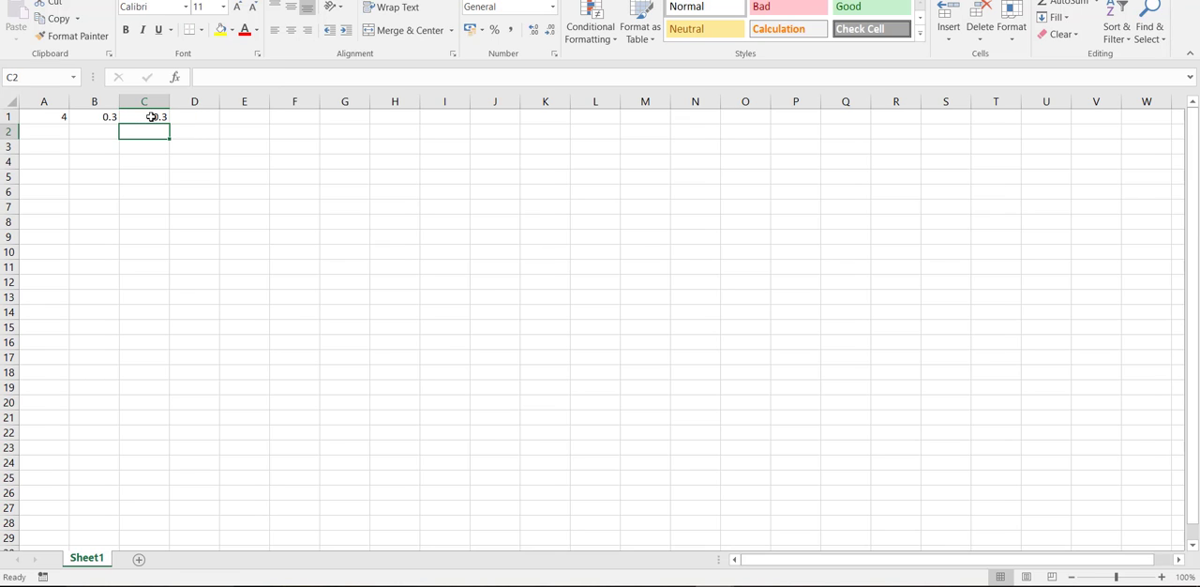
pyautogui.click(151, 117)
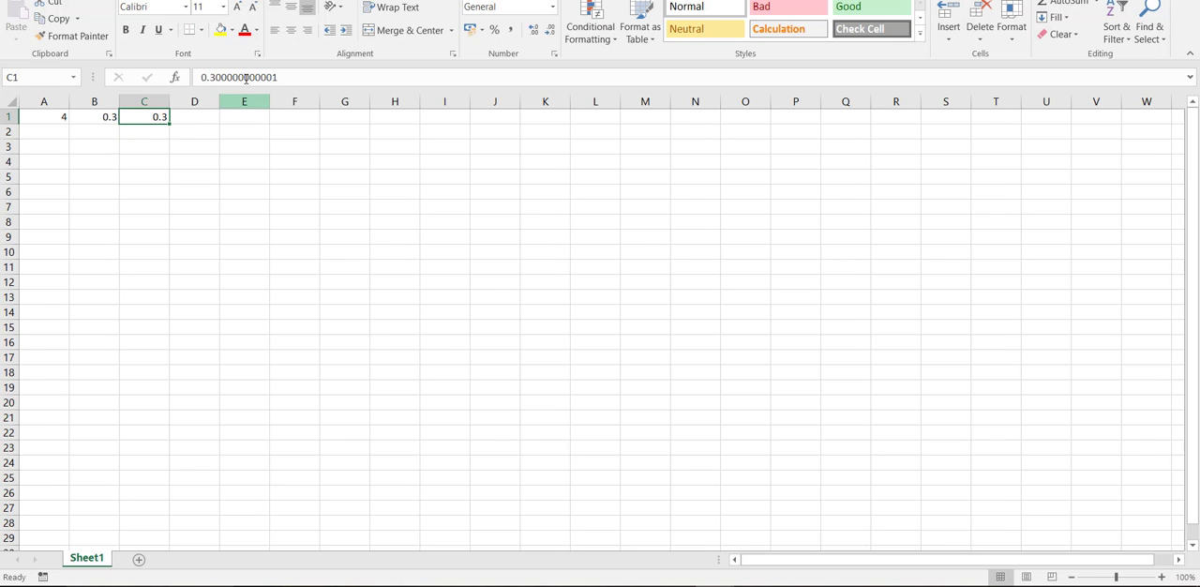
pyautogui.click(99, 117)
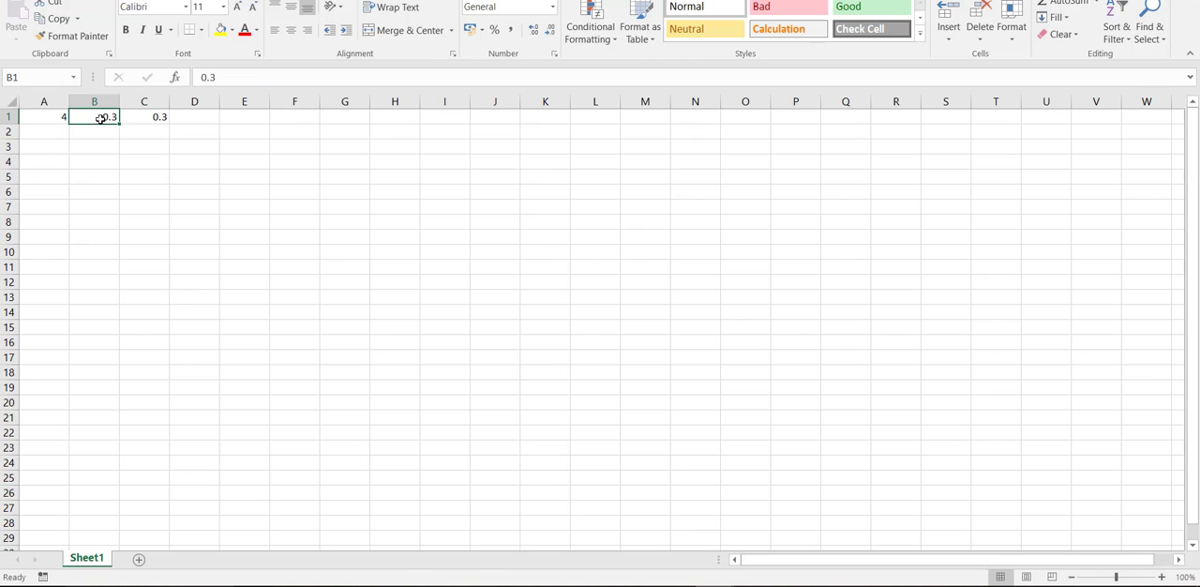
pyautogui.click(158, 115)
pyautogui.click(109, 115)
# - Write the logistic map formula =A1*B1*(1-B1) in cell B2, referencing the parameter and the starting value
pyautogui.click(94, 133)
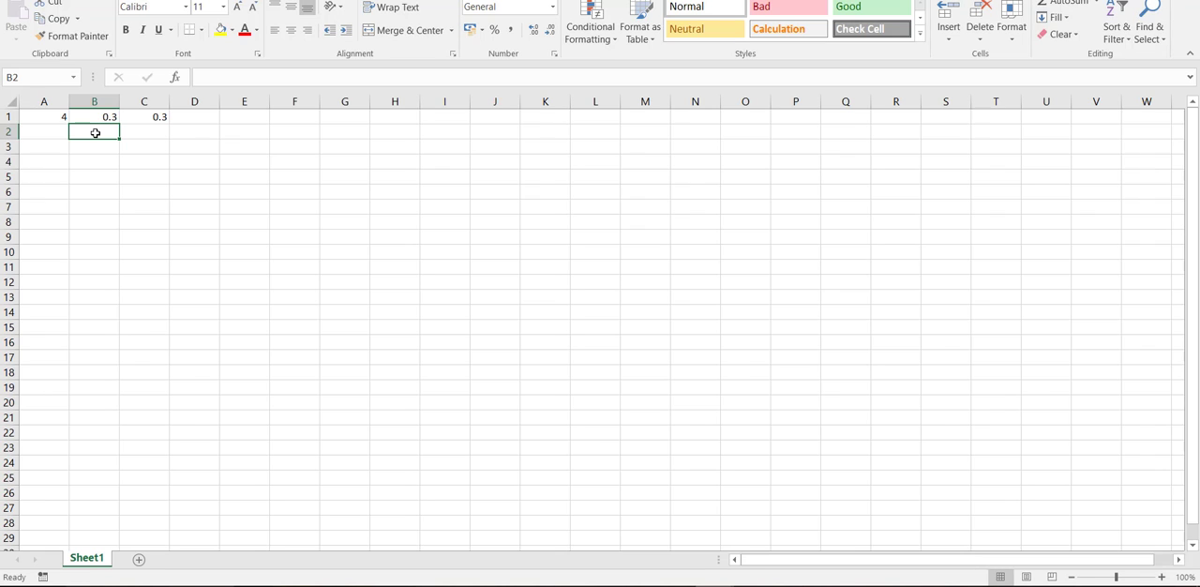
pyautogui.write('=')
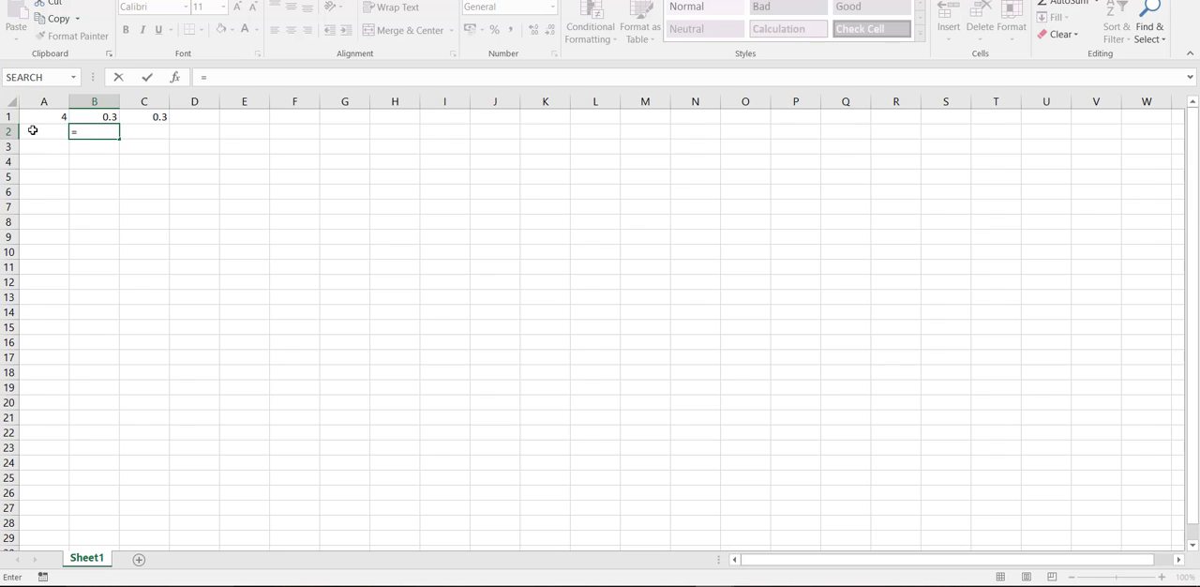
pyautogui.click(47, 118)
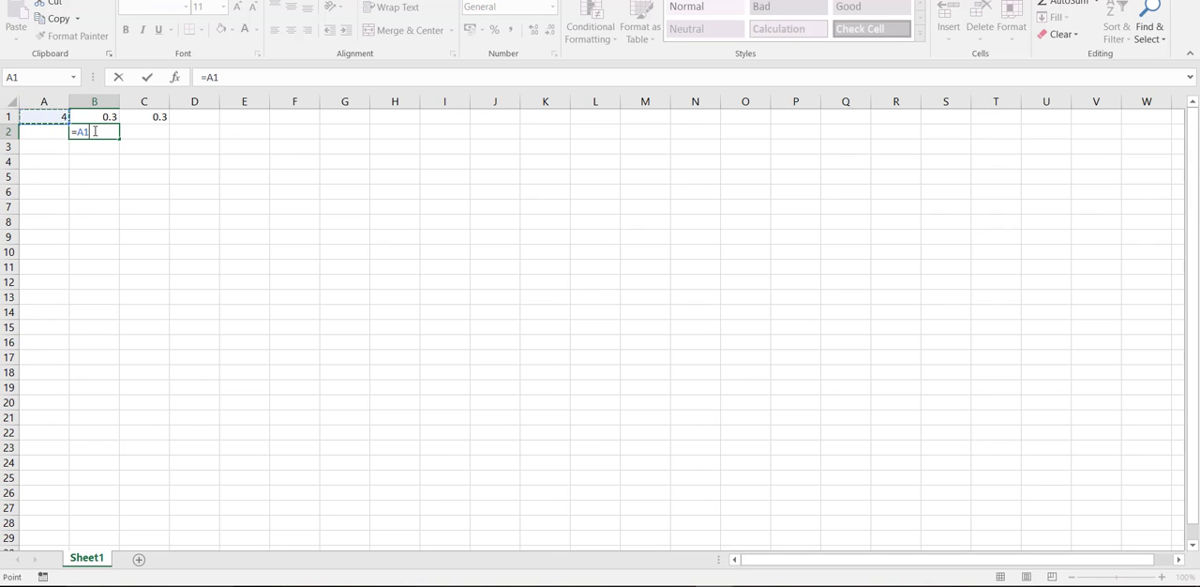
pyautogui.write('*')
pyautogui.click(101, 118)
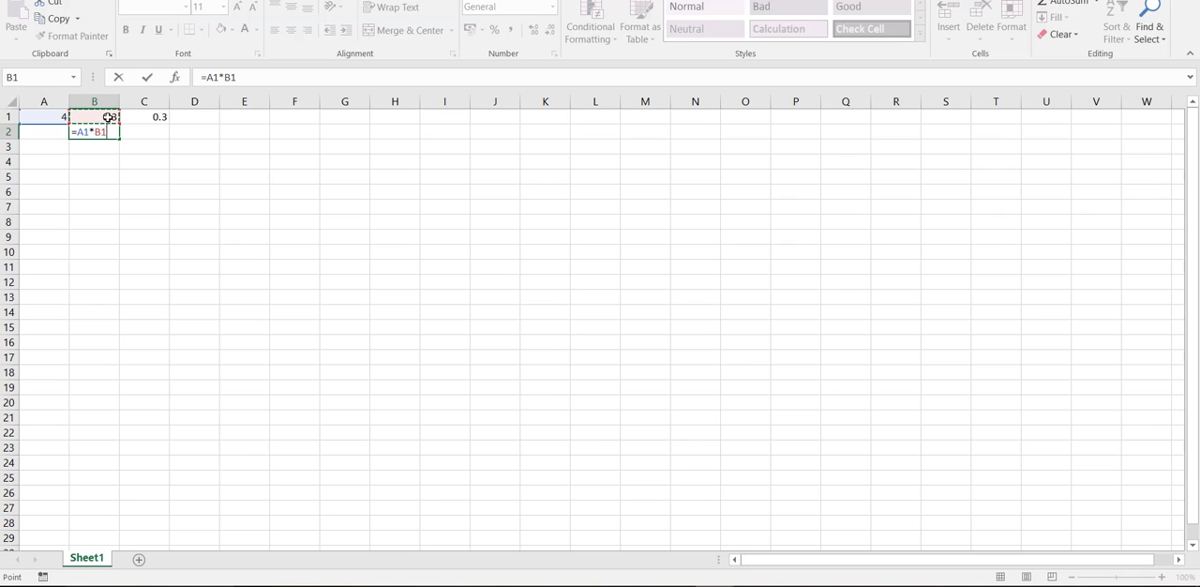
pyautogui.write('*(1-')
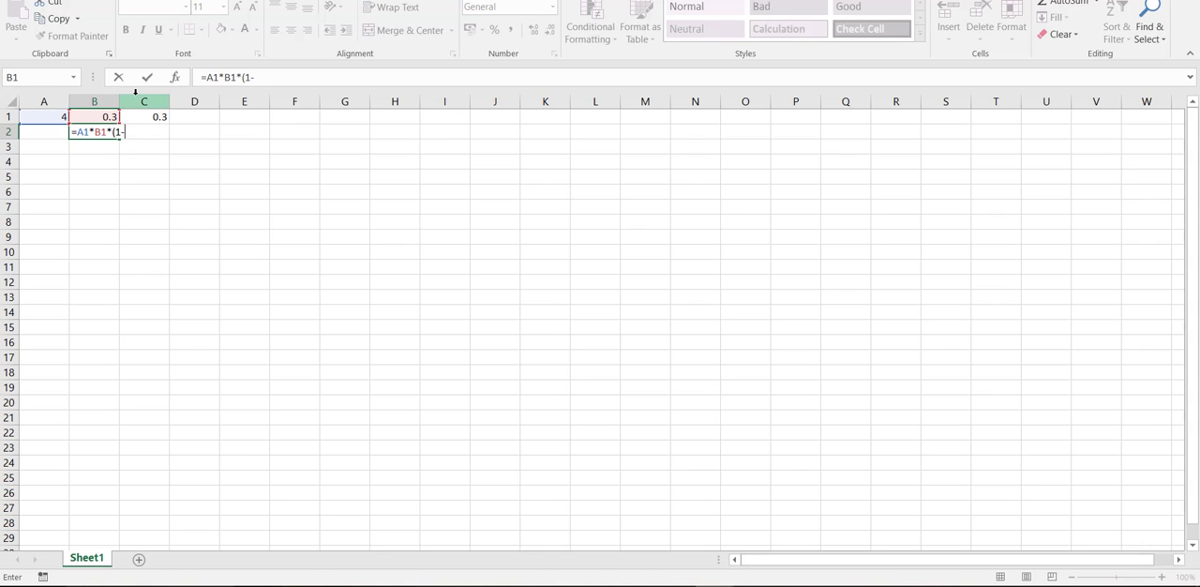
pyautogui.click(88, 117)
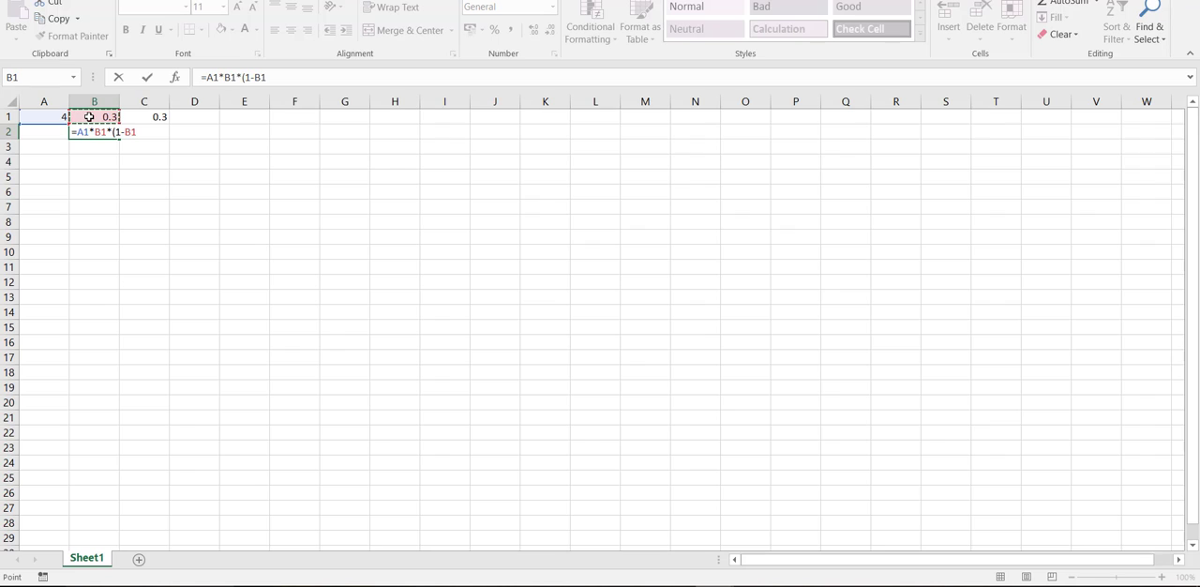
pyautogui.write(')')
# - Make the A1 reference in B2 absolute so the formula reads =$A$1*B1*(1-B1), and commit it
pyautogui.click(284, 77)
pyautogui.write('$')
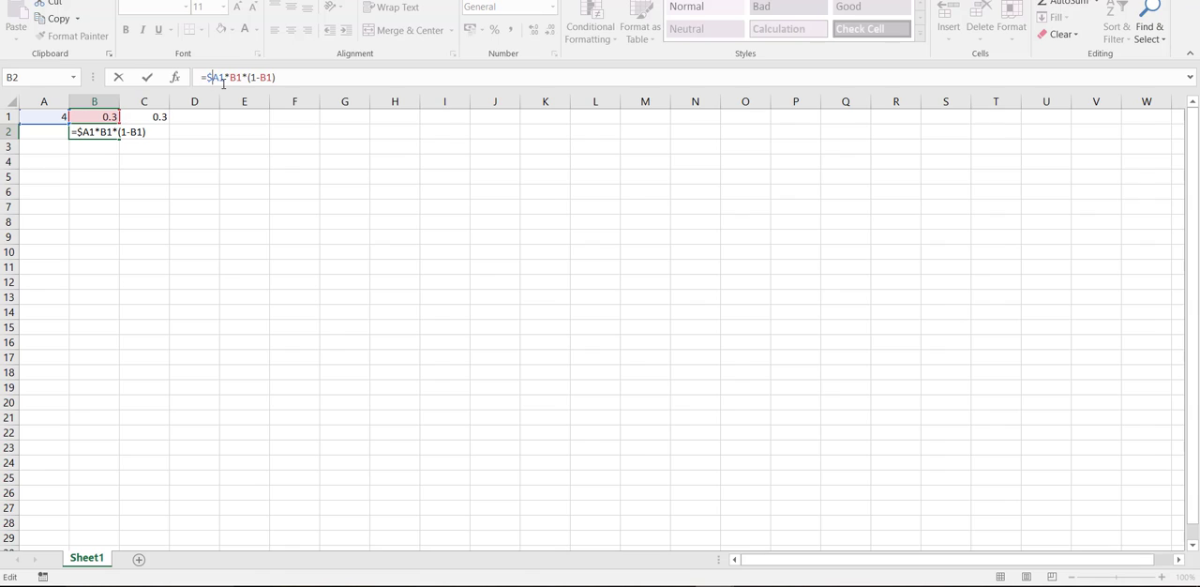
pyautogui.click(221, 79)
pyautogui.write('$')
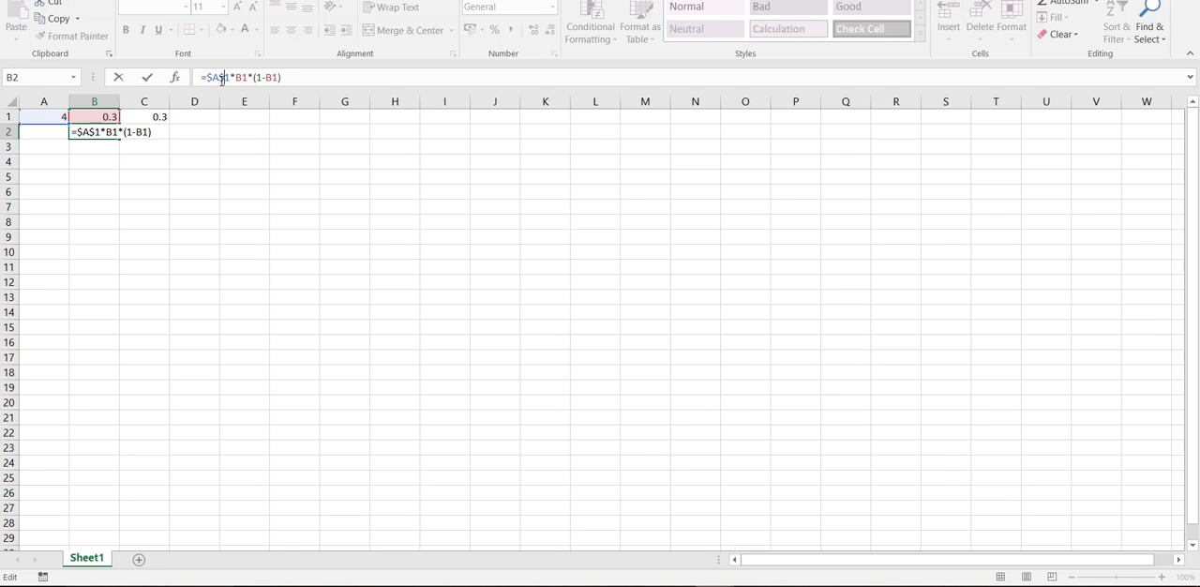
pyautogui.click(292, 81)
pyautogui.hotkey('ctrl', 'Return')
pyautogui.press('Return')
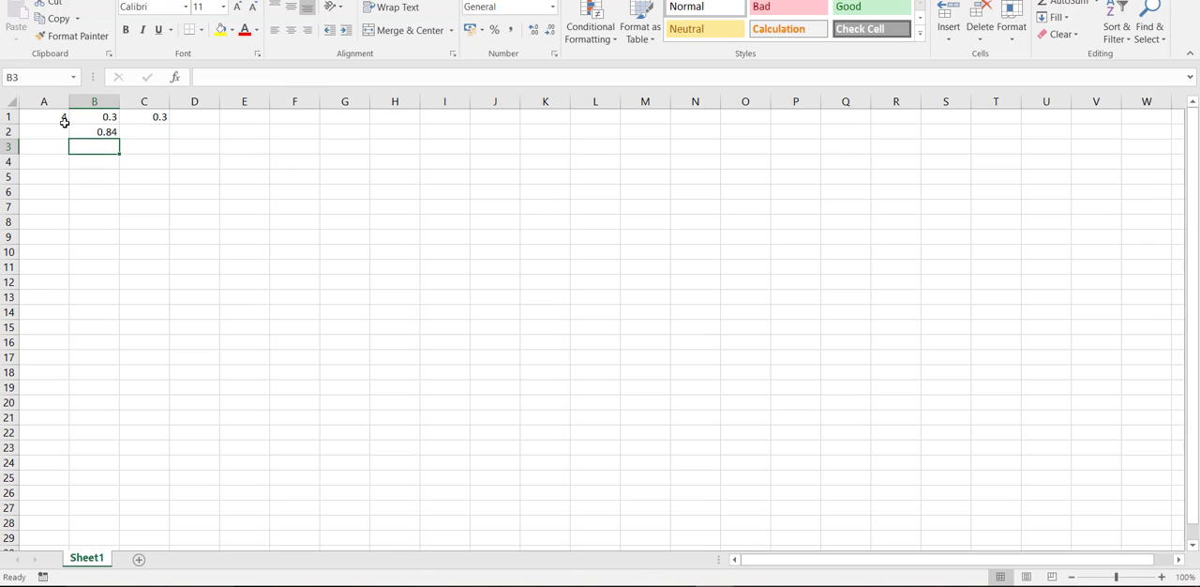
# - Copy the formula from B2 down through cells B3 to B503
pyautogui.click(95, 133)
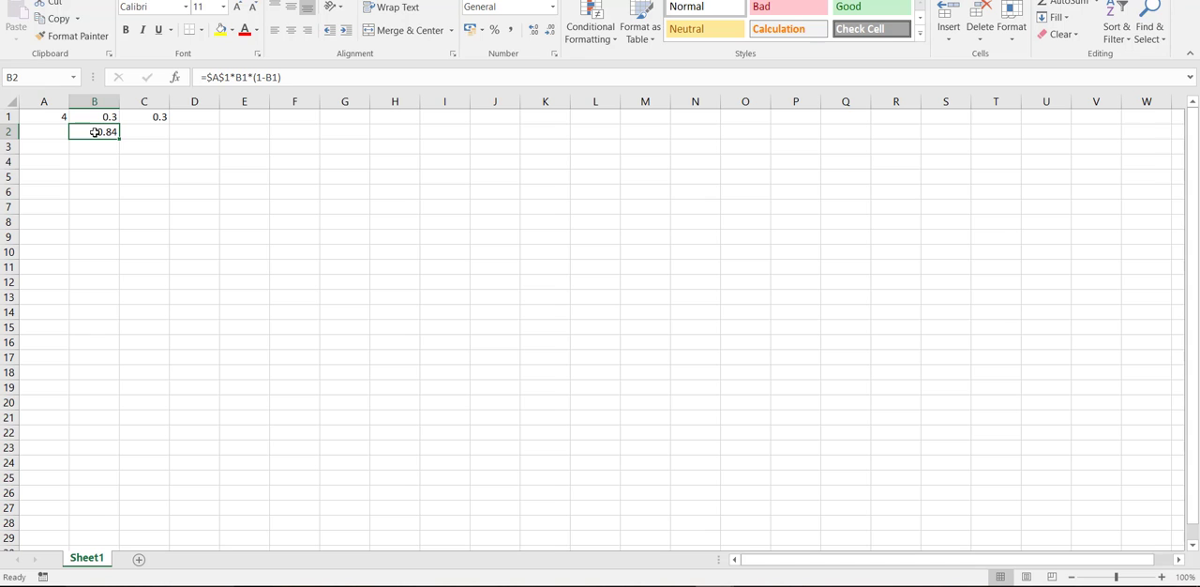
pyautogui.hotkey('ctrl', 'c')
pyautogui.moveTo(94, 147); pyautogui.dragTo(99, 525)
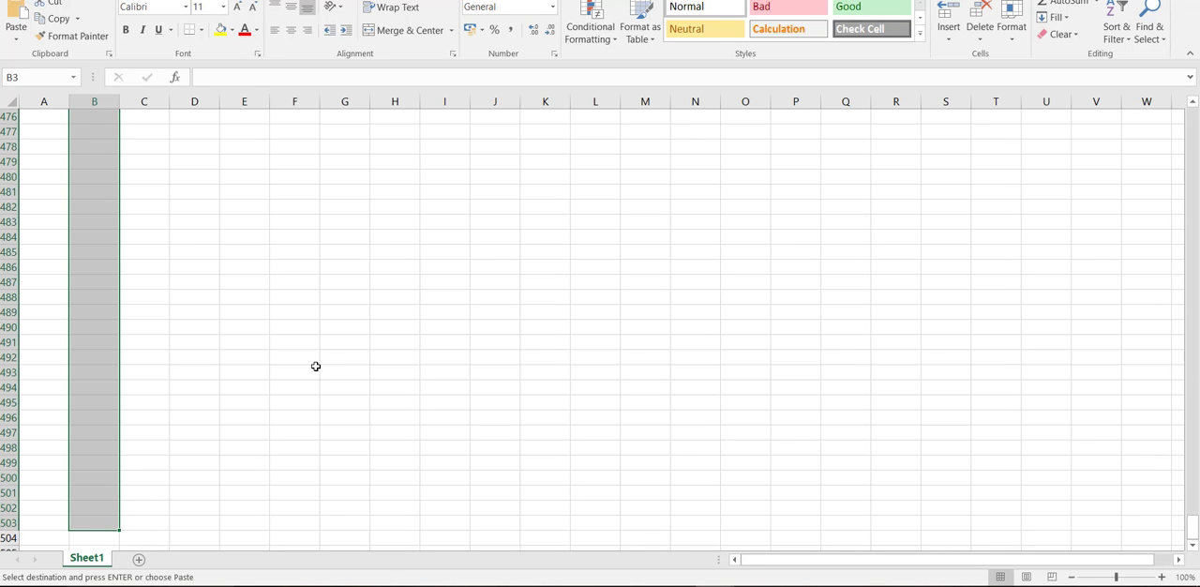
pyautogui.press('Return')
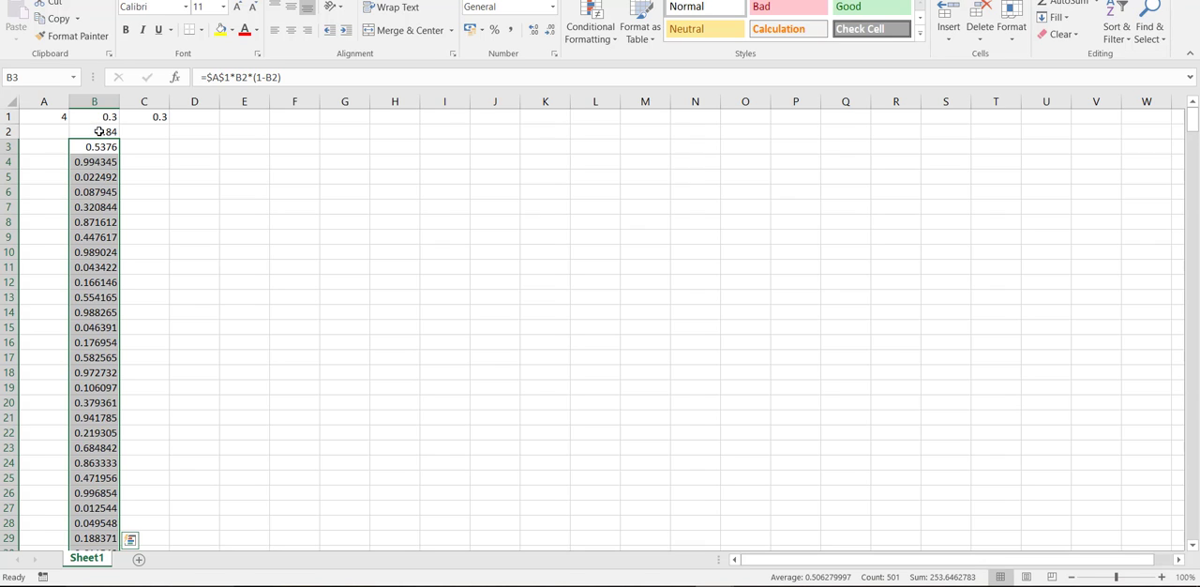
# - Check the copied formulas in column B, cell by cell from B2 to B7
pyautogui.click(79, 339)
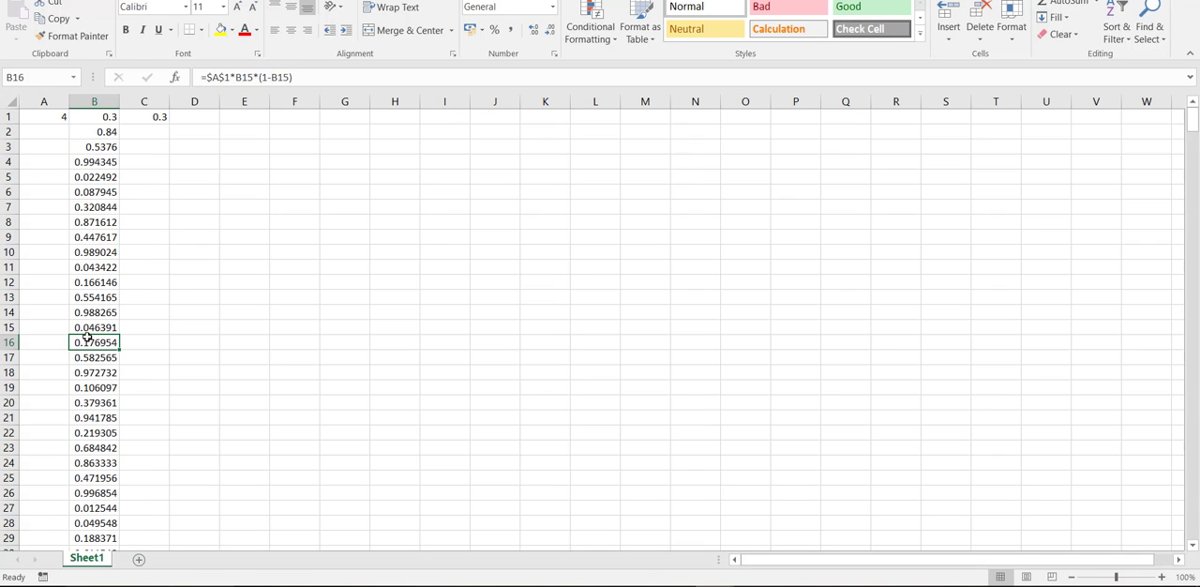
pyautogui.click(100, 134)
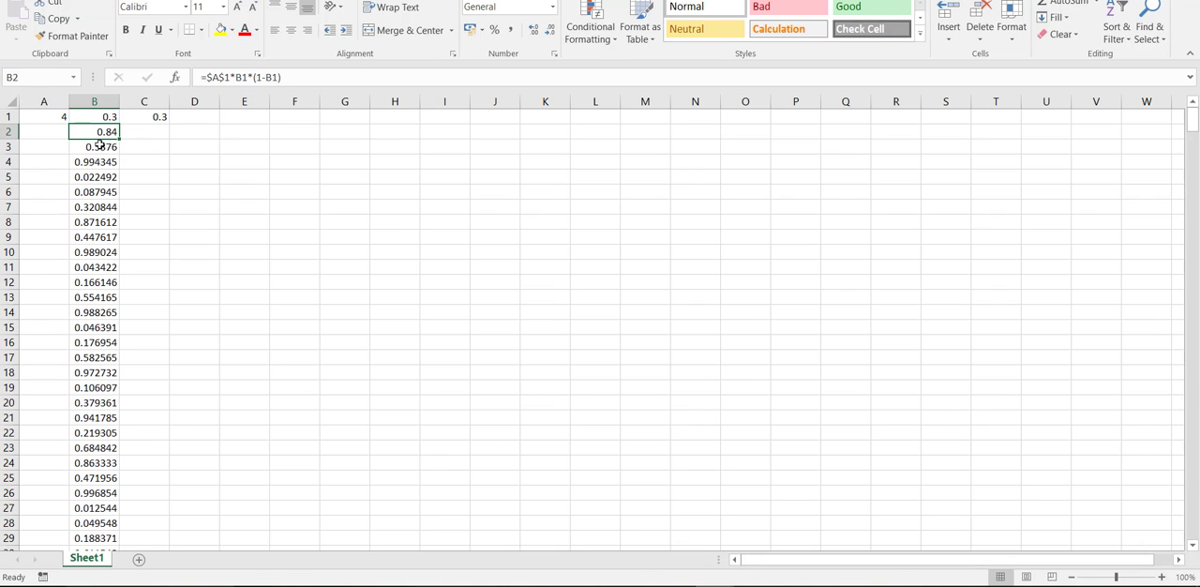
pyautogui.click(100, 145)
pyautogui.click(94, 163)
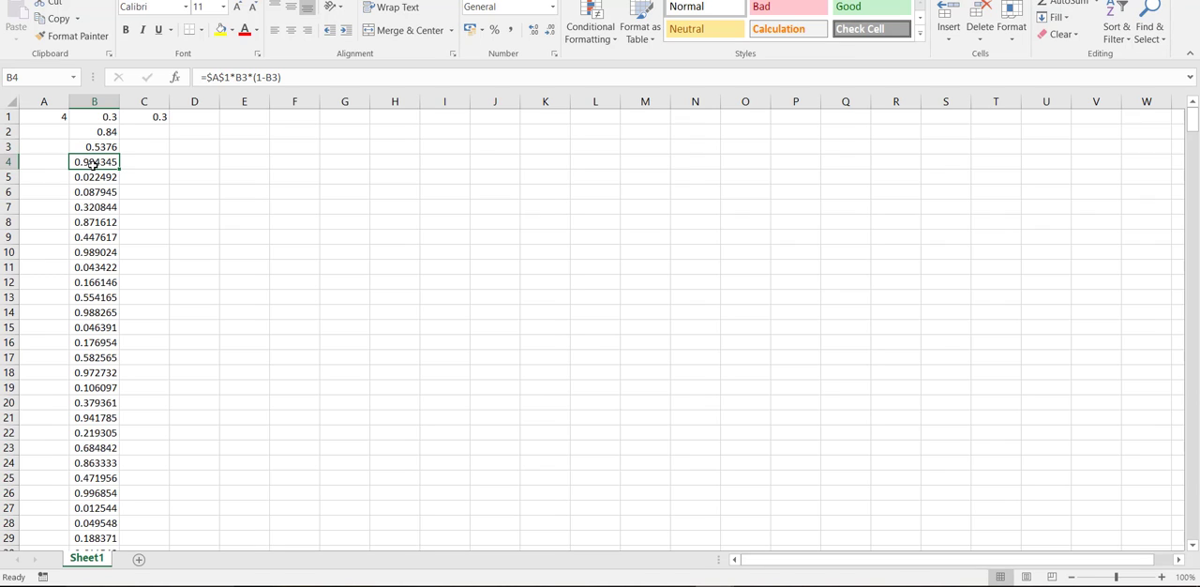
pyautogui.click(94, 177)
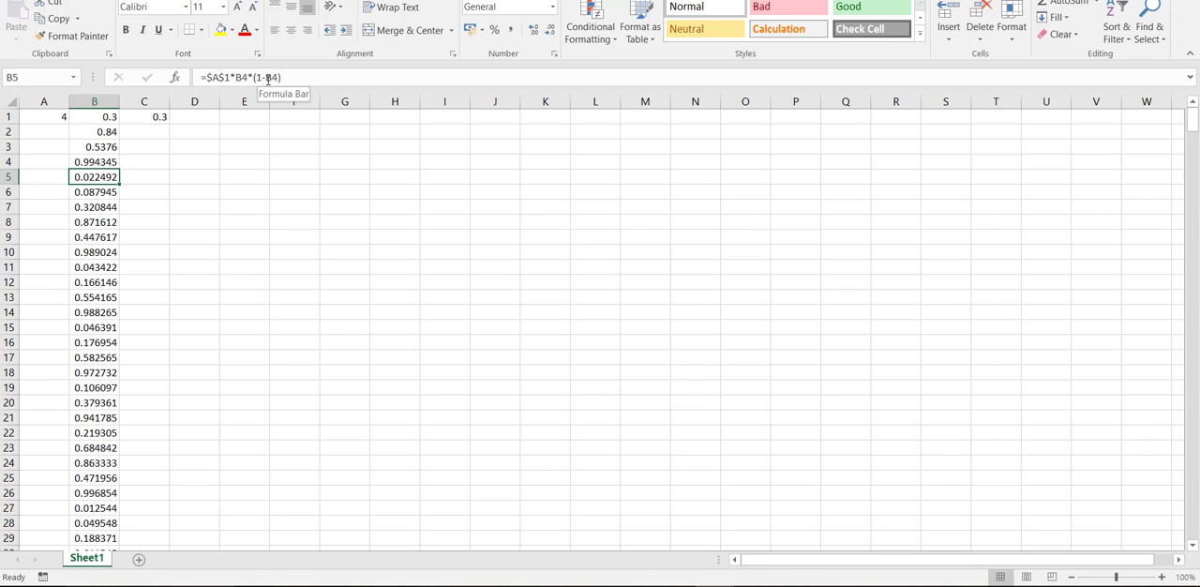
pyautogui.click(100, 192)
pyautogui.click(95, 206)
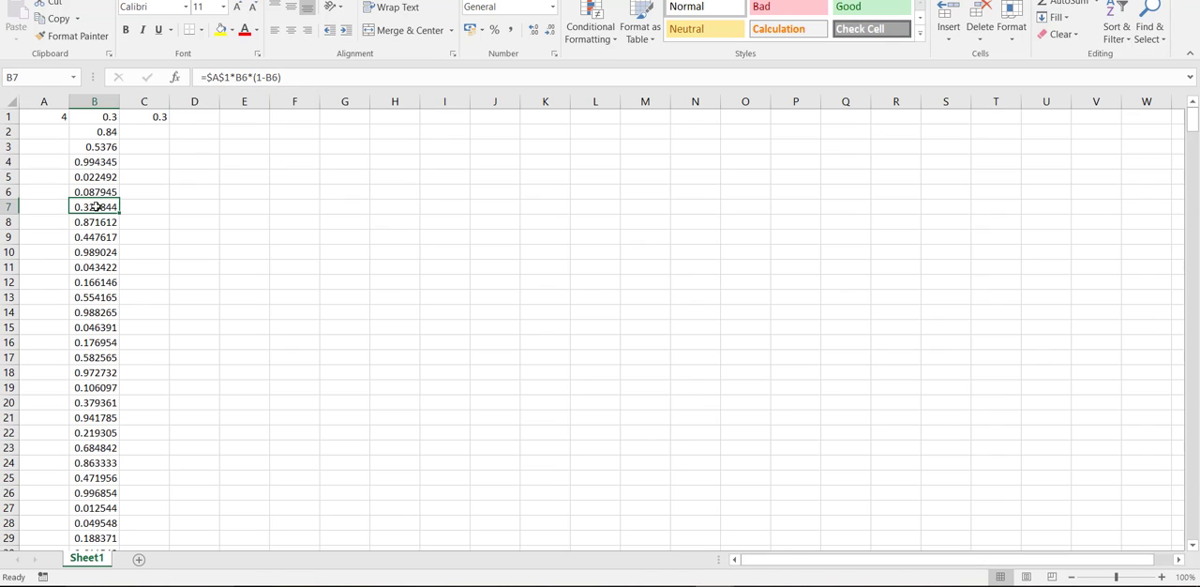
# - Insert a basic 2-D line chart of all the values in column B
pyautogui.click(100, 102)
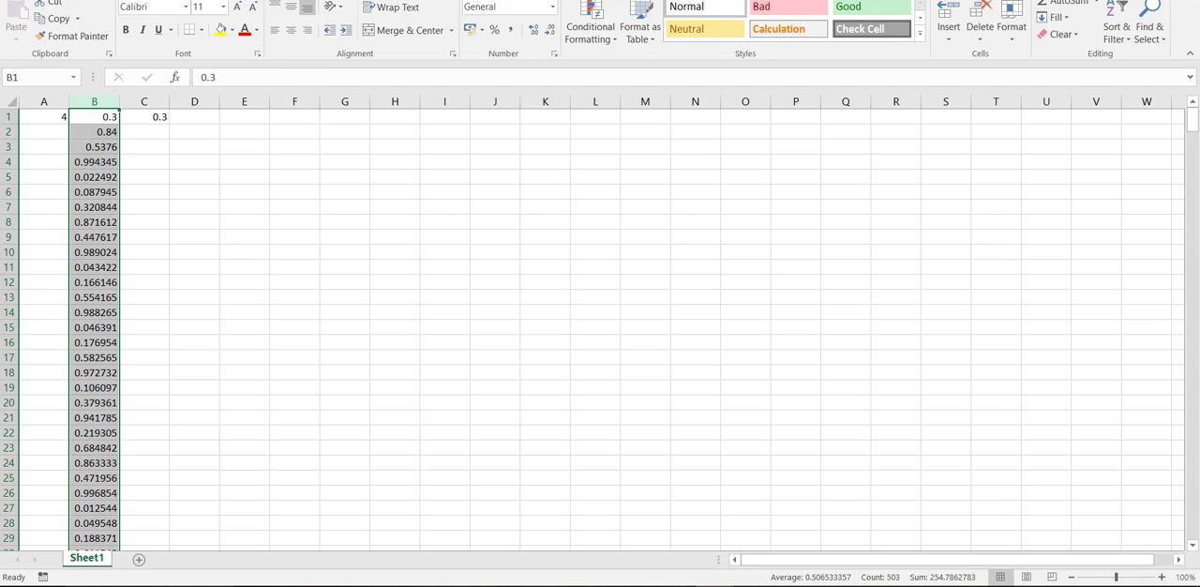
pyautogui.click(93, 0)
pyautogui.click(568, 21)
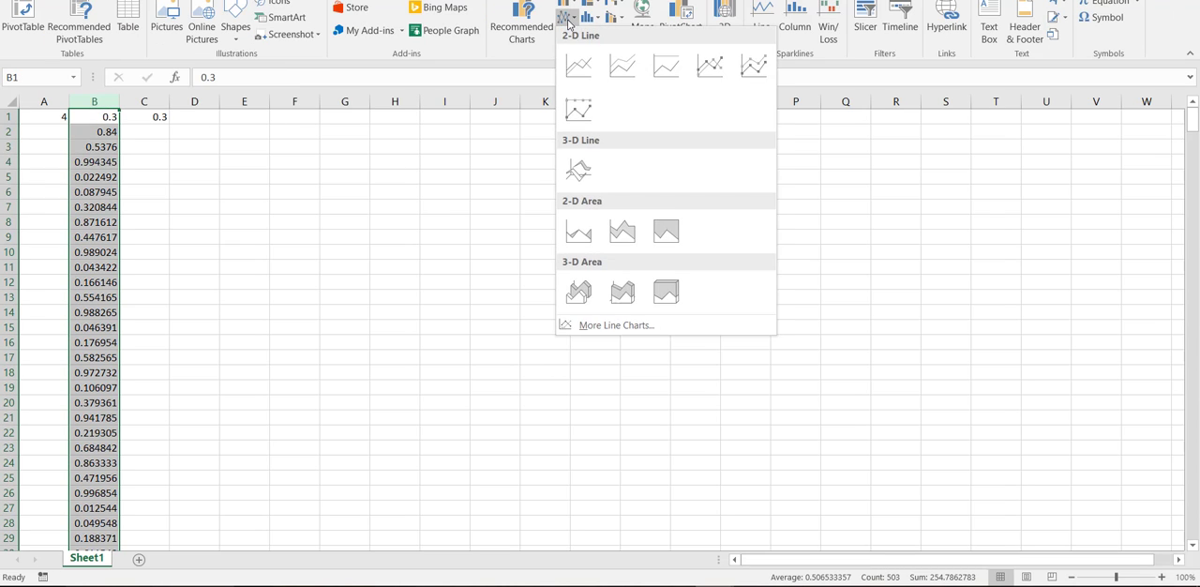
pyautogui.click(578, 65)
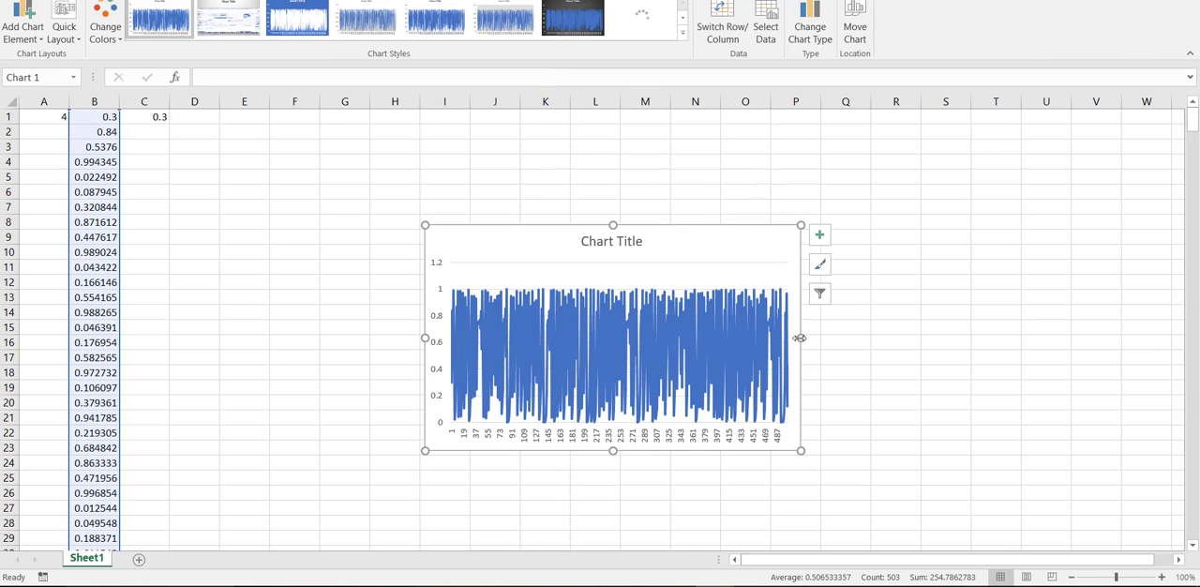
# - Widen the line chart on both sides to span columns C to V for viewing, and delete it
pyautogui.moveTo(800, 337); pyautogui.dragTo(1090, 339)
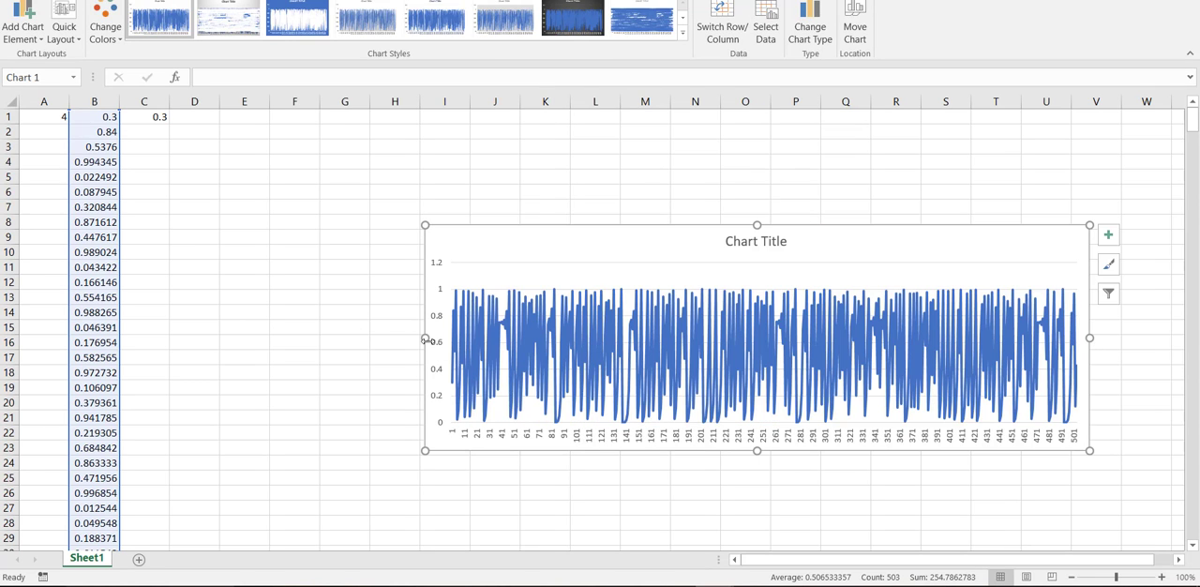
pyautogui.moveTo(425, 340); pyautogui.dragTo(162, 339)
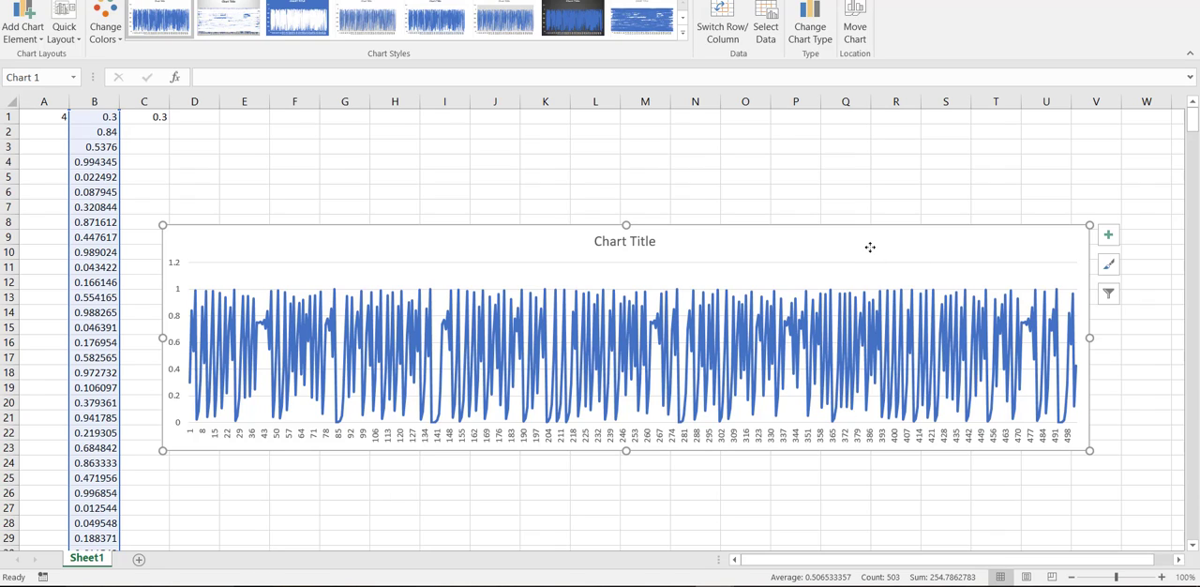
pyautogui.press('Delete')
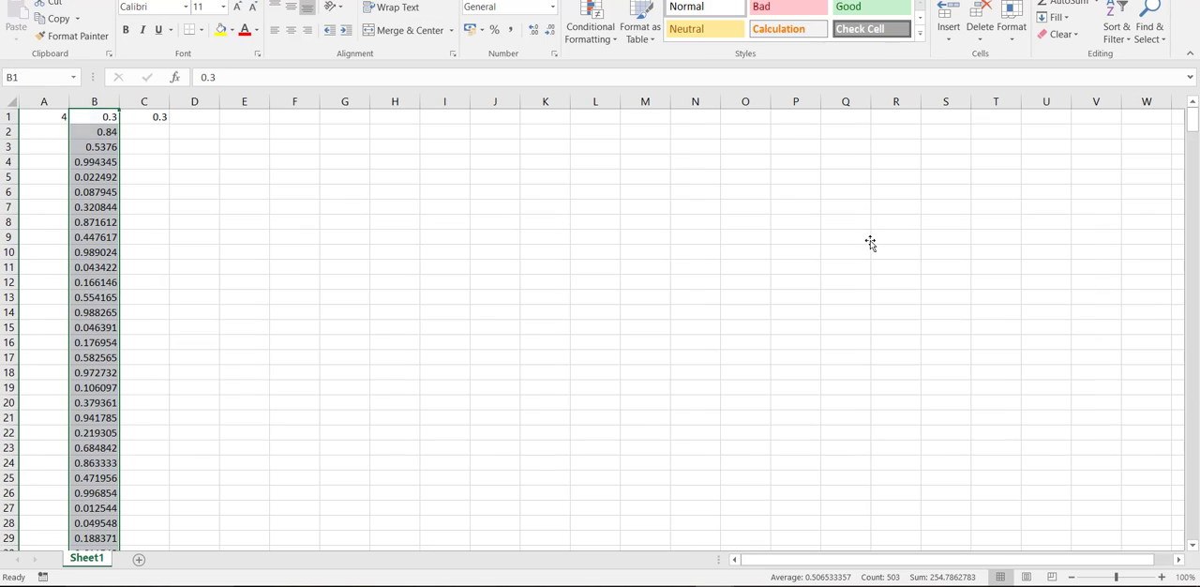
# - Copy the formula from B2 into C2 so it iterates from the starting value in C1
pyautogui.click(102, 132)
pyautogui.hotkey('ctrl', 'c')
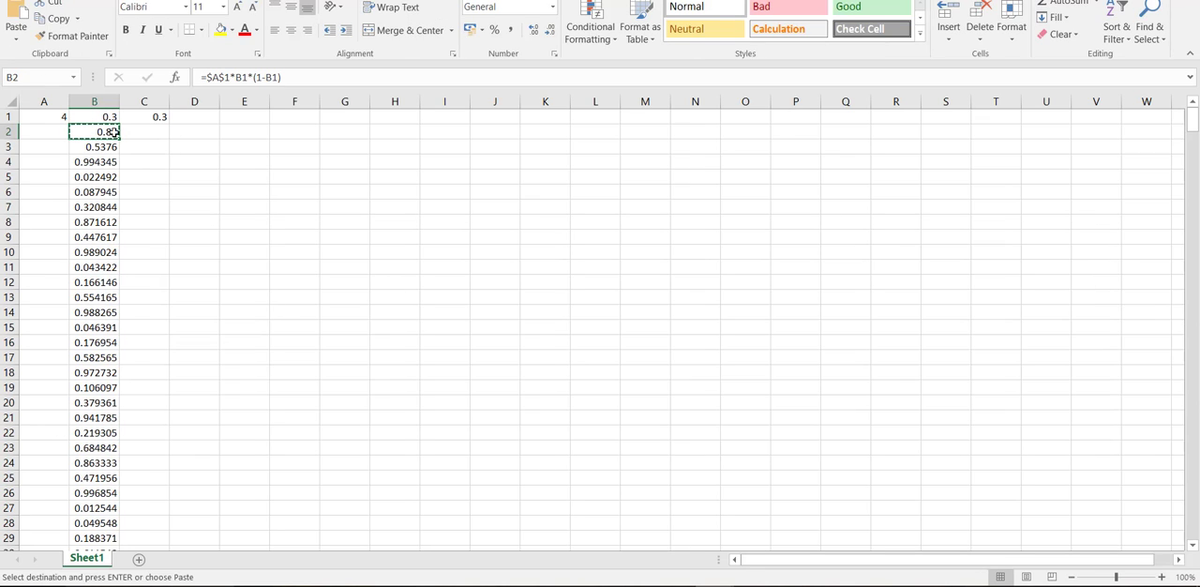
pyautogui.click(150, 132)
pyautogui.hotkey('ctrl', 'v')
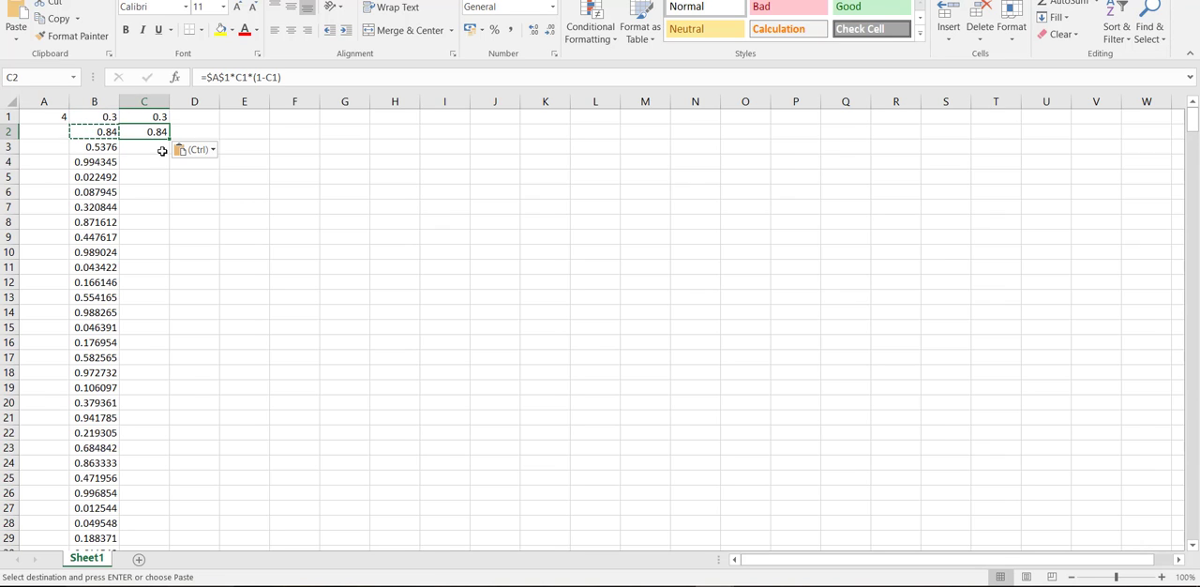
# - Copy the formula from C2 down through C3:C503
pyautogui.press('Escape')
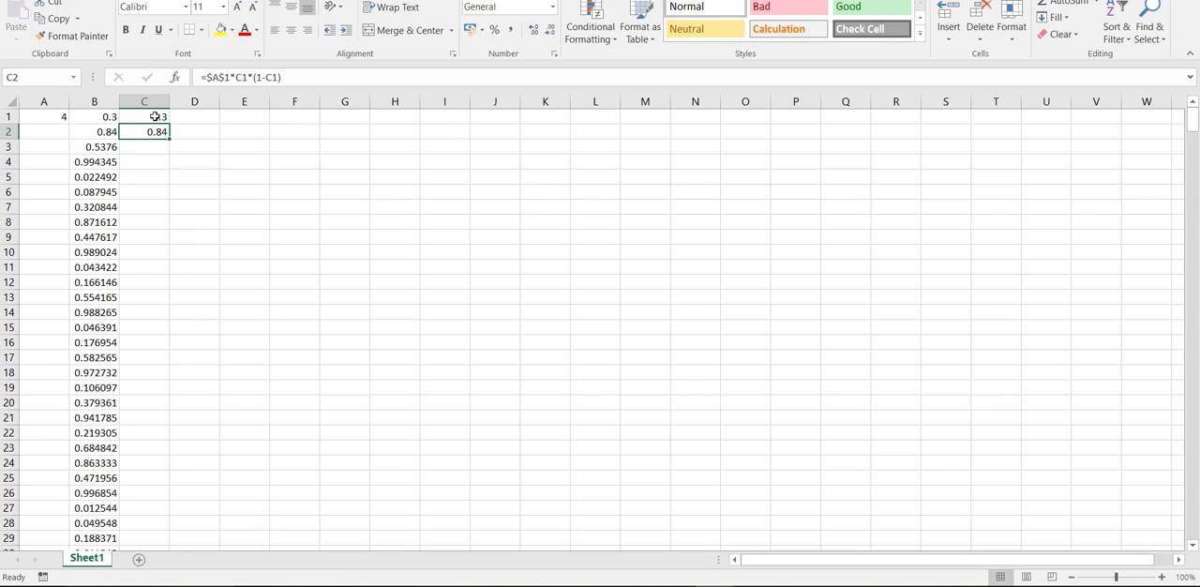
pyautogui.click(155, 116)
pyautogui.click(154, 134)
pyautogui.click(156, 118)
pyautogui.click(153, 133)
pyautogui.hotkey('ctrl', 'c')
pyautogui.moveTo(159, 148)
pyautogui.mouseDown()
pyautogui.moveTo(169, 538)
pyautogui.moveTo(148, 70)
pyautogui.moveTo(147, 133)
pyautogui.mouseUp()
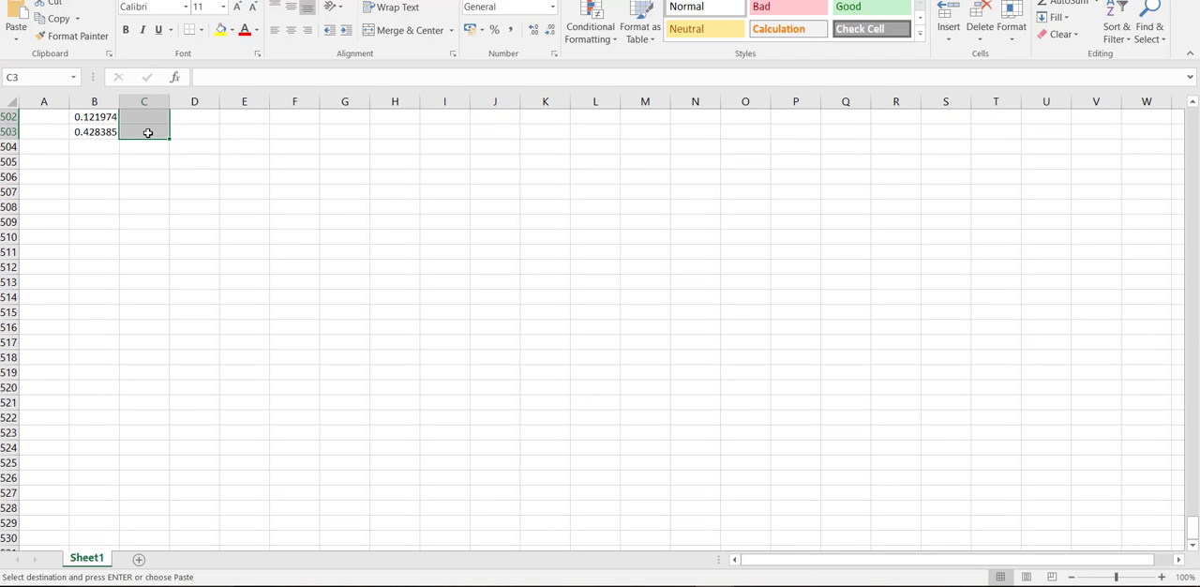
pyautogui.press('Return')
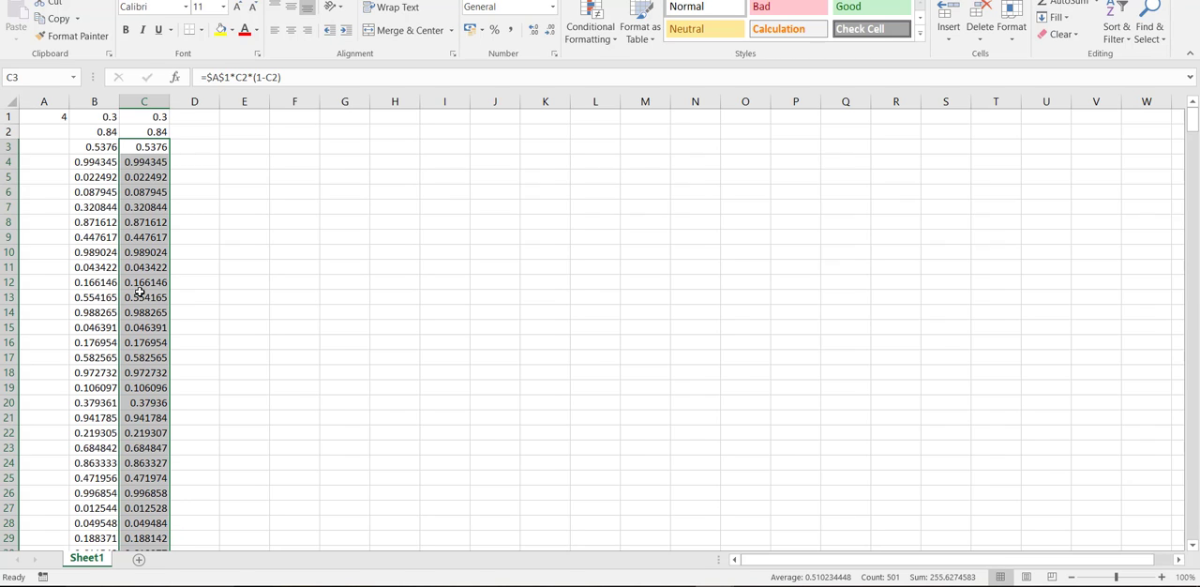
# - Insert a basic 2-D line chart of all the values in columns B and C
pyautogui.moveTo(89, 116); pyautogui.dragTo(155, 538)
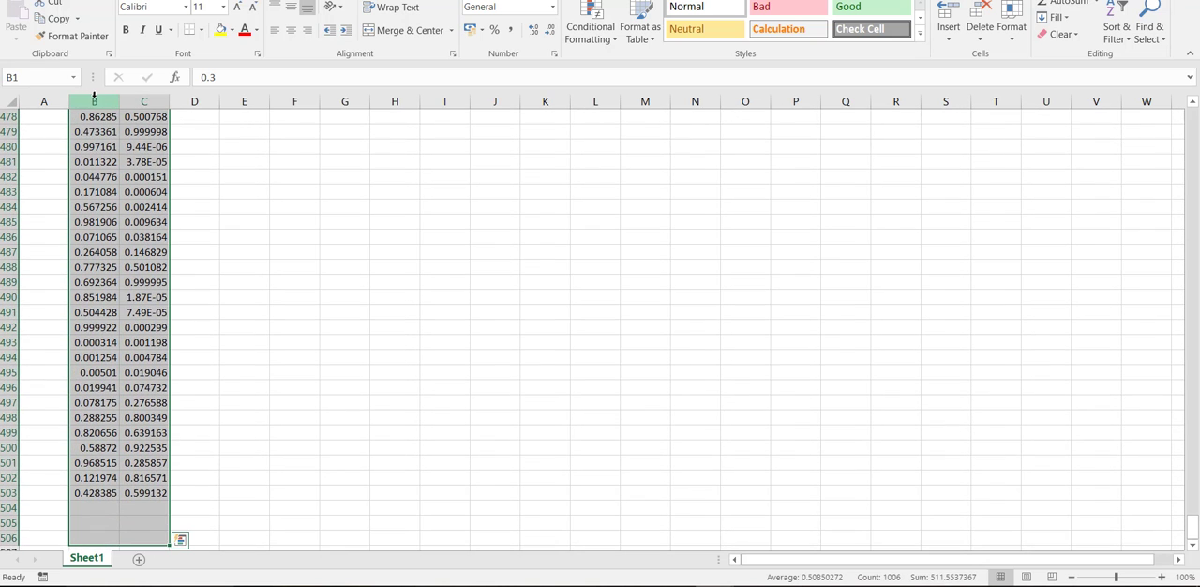
pyautogui.click(93, 101)
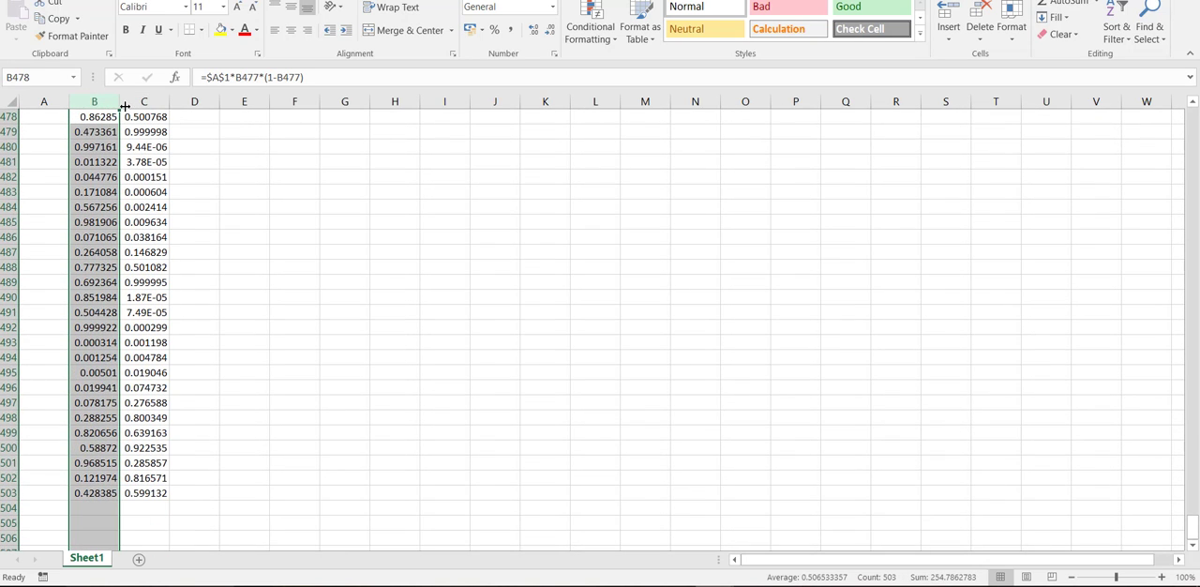
pyautogui.keyDown('shift'); pyautogui.click(129, 101); pyautogui.keyUp('shift')
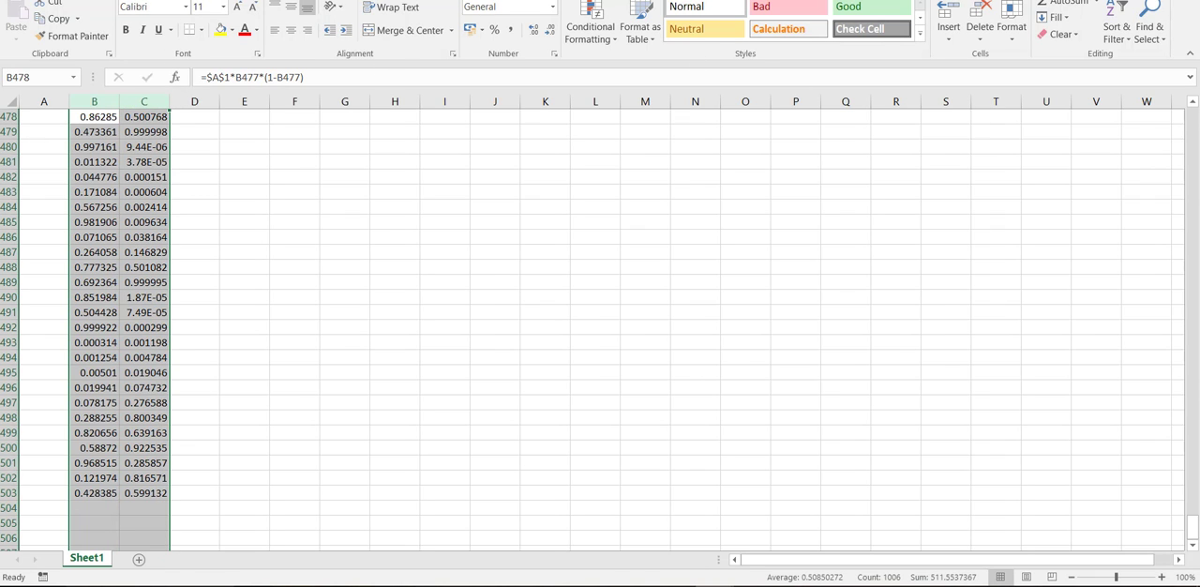
pyautogui.scroll(-1, 167, 19)
pyautogui.click(562, 19)
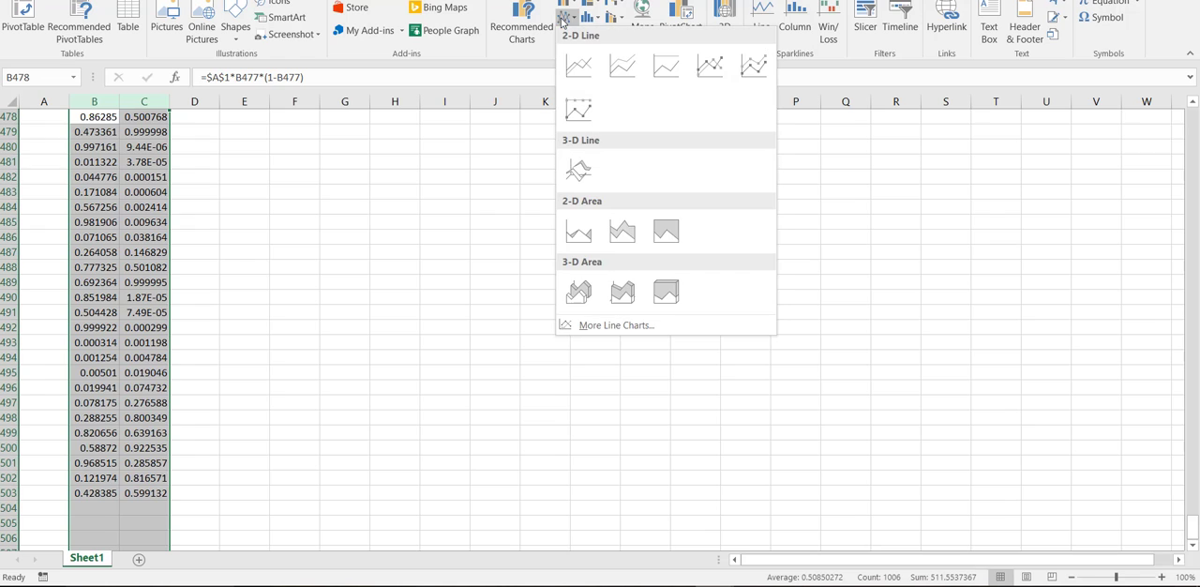
pyautogui.click(578, 65)
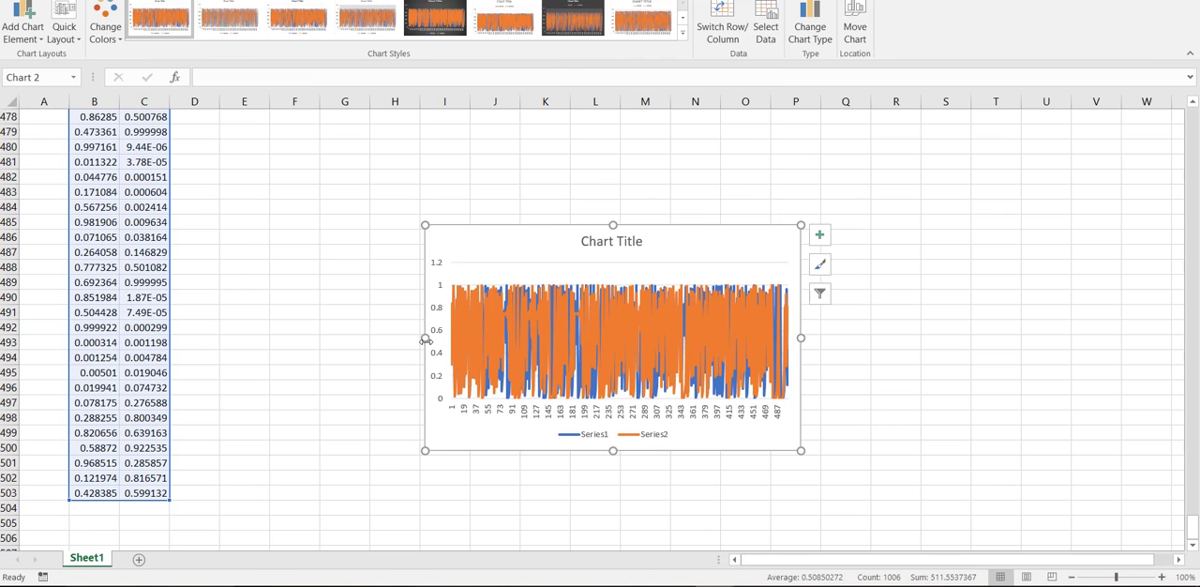
# - Widen the two-series line chart on both sides to span about columns D to Z
pyautogui.moveTo(424, 339); pyautogui.dragTo(197, 358)
pyautogui.moveTo(802, 337); pyautogui.dragTo(1176, 337)
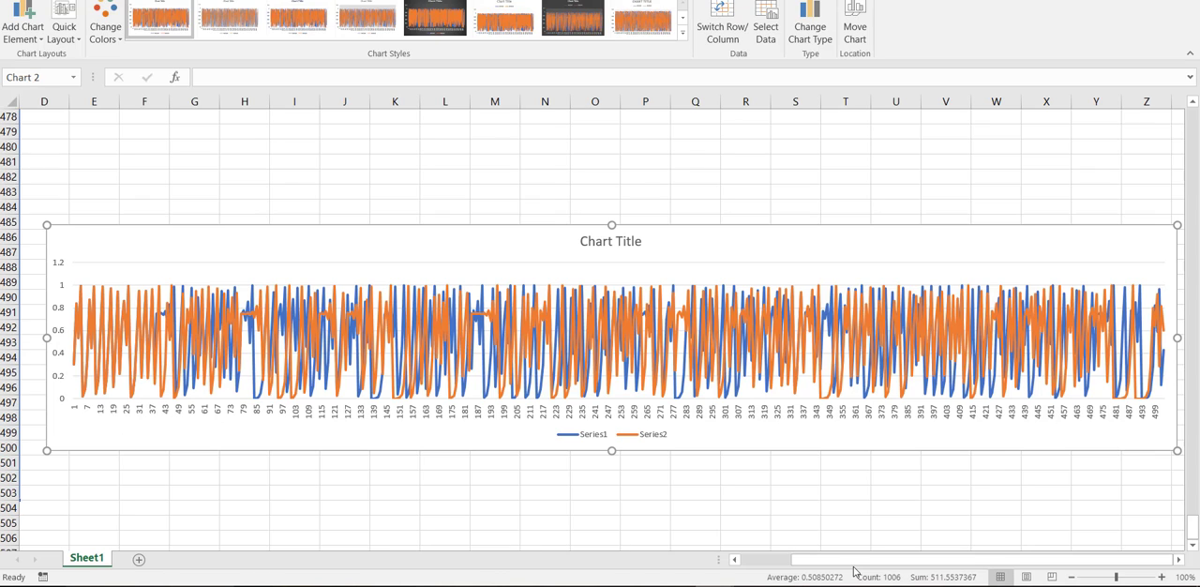
pyautogui.moveTo(853, 562); pyautogui.dragTo(777, 570)
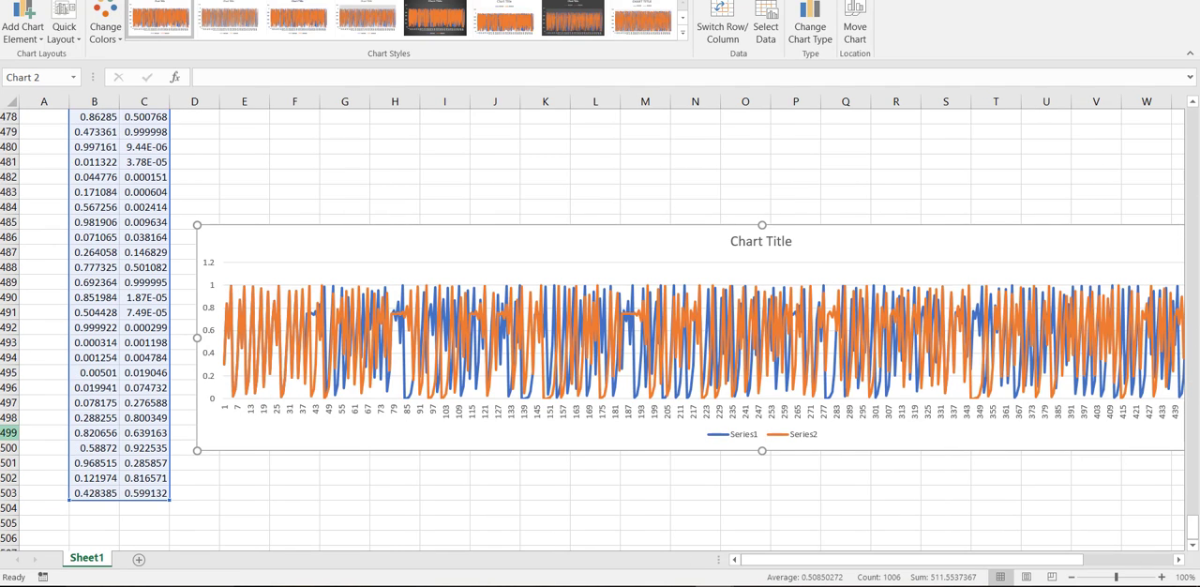
# - Check the starting value in C1 and compare the iterated values of columns B and C down to about row 86
pyautogui.scroll(5, 10, 433)
pyautogui.scroll(20, 9, 432)
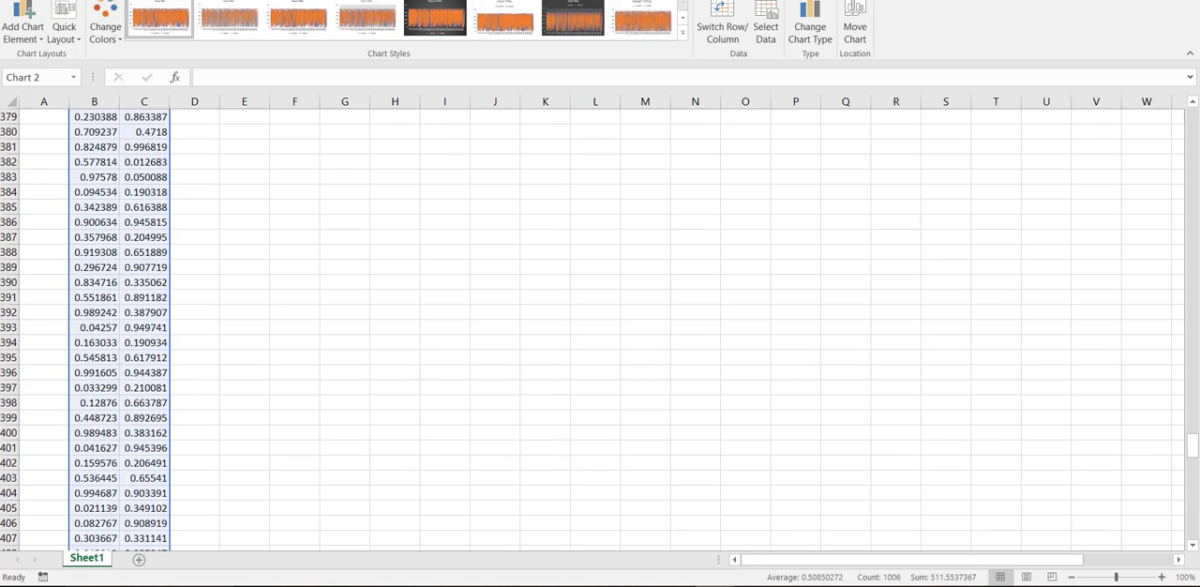
pyautogui.scroll(6, 10, 432)
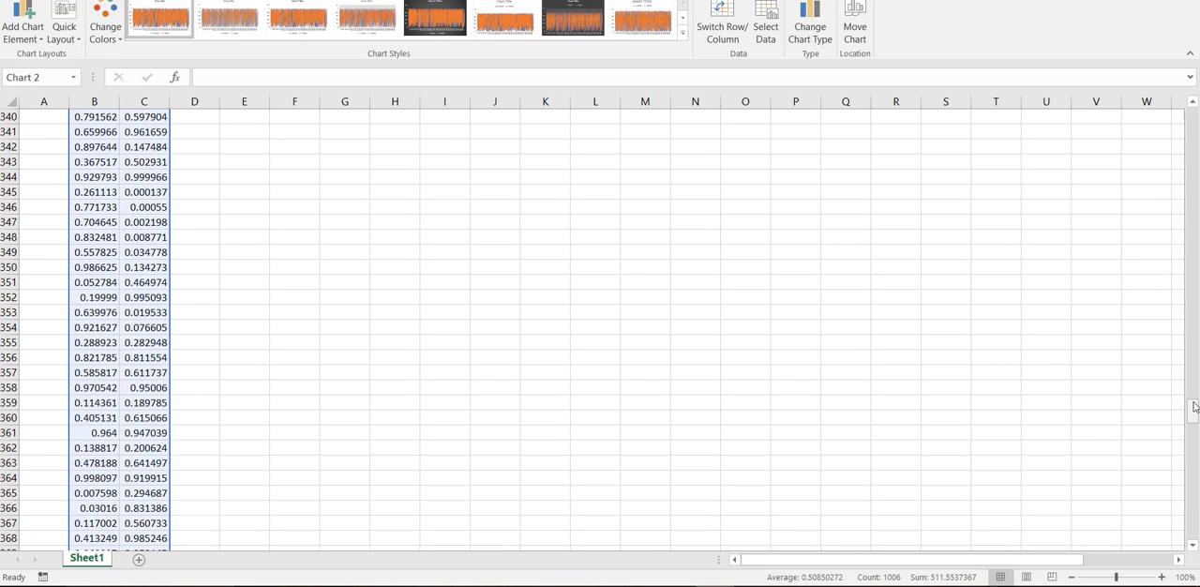
pyautogui.moveTo(1195, 413); pyautogui.dragTo(1194, 117)
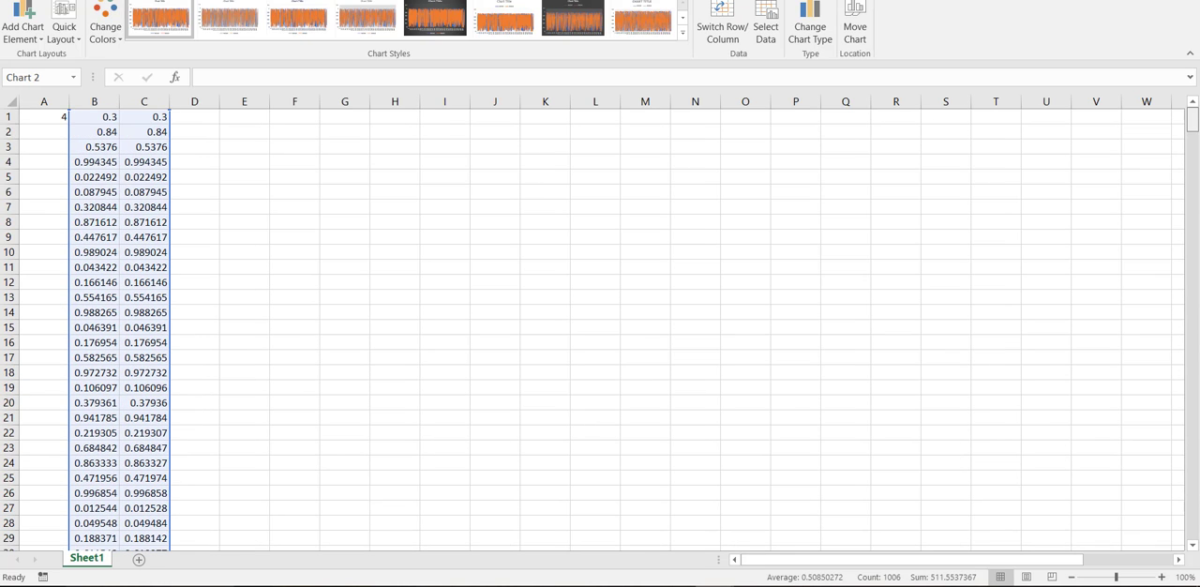
pyautogui.click(149, 117)
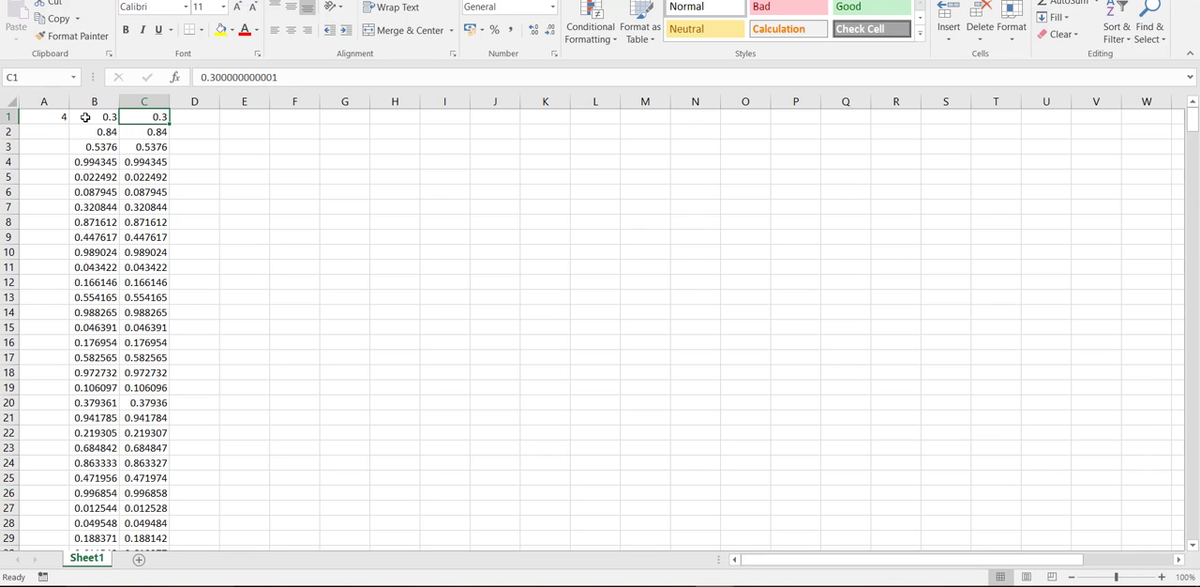
pyautogui.scroll(-11, 131, 432)
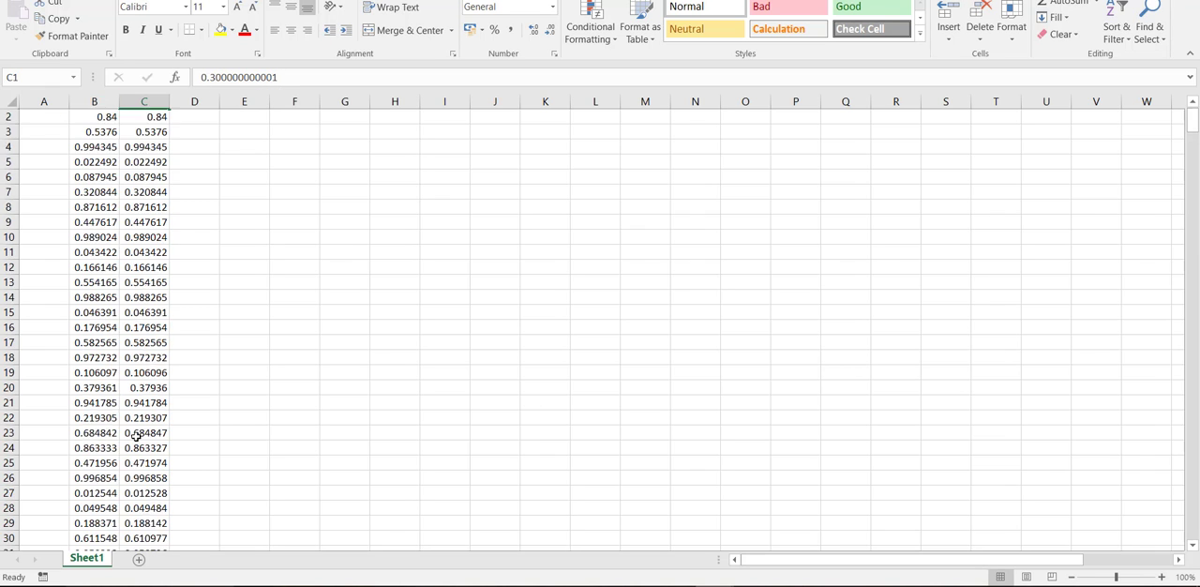
pyautogui.scroll(-8, 131, 432)
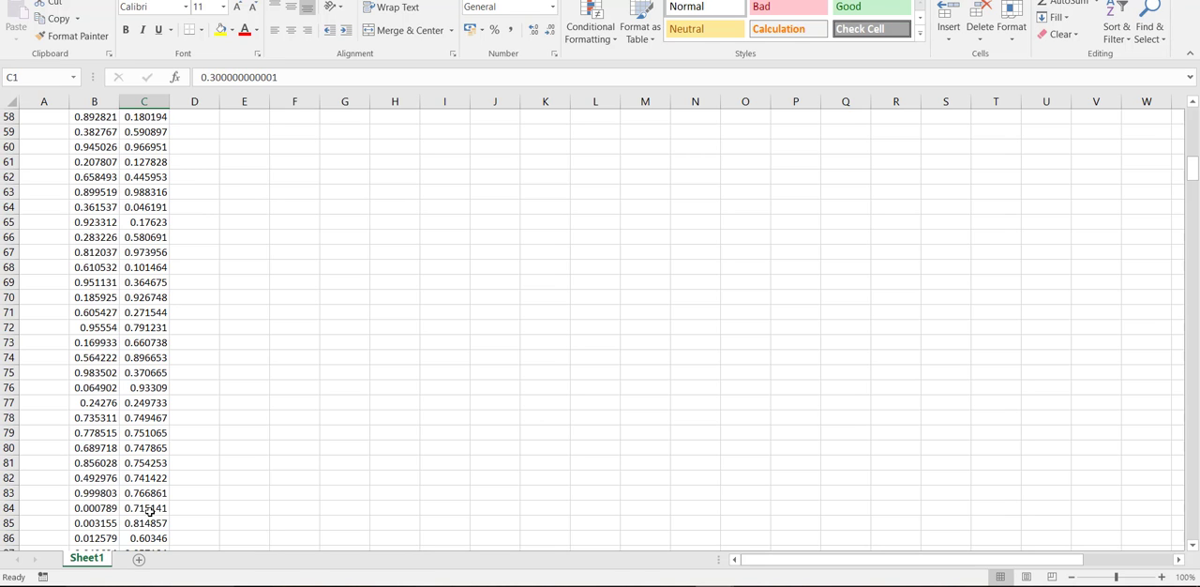
pyautogui.scroll(19, 136, 506)
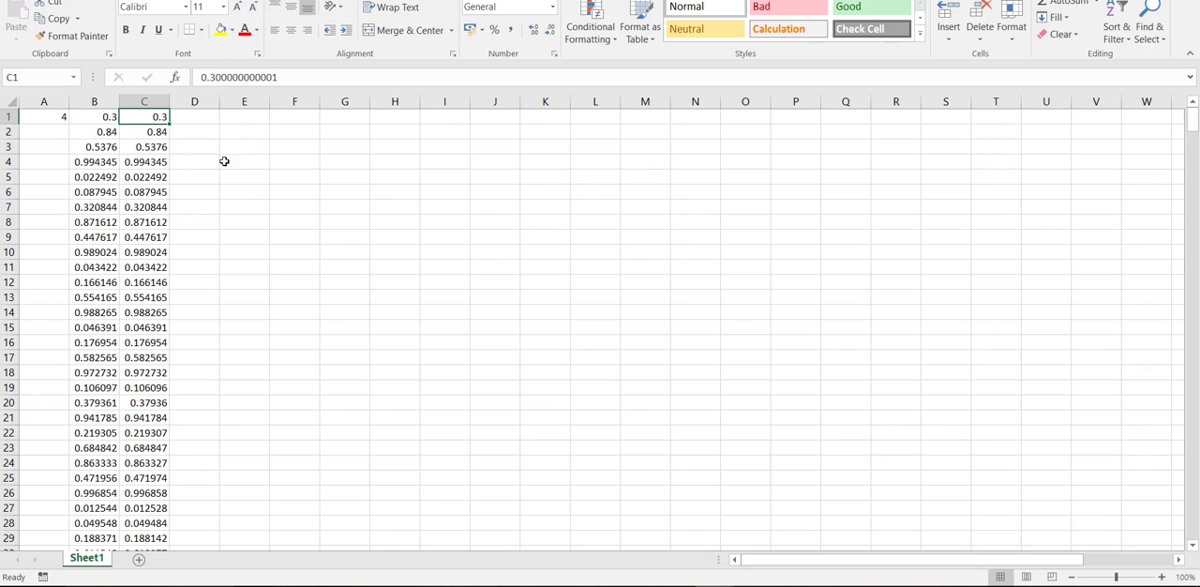
# - Enter the formula =0.5-B1 in cell D1
pyautogui.click(200, 116)
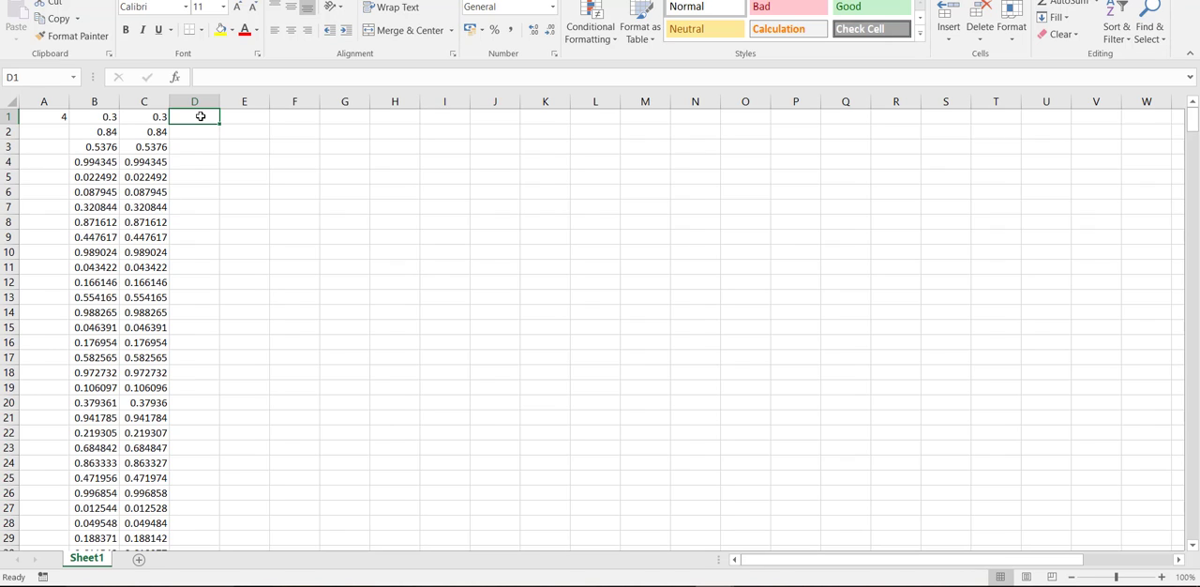
pyautogui.write('=')
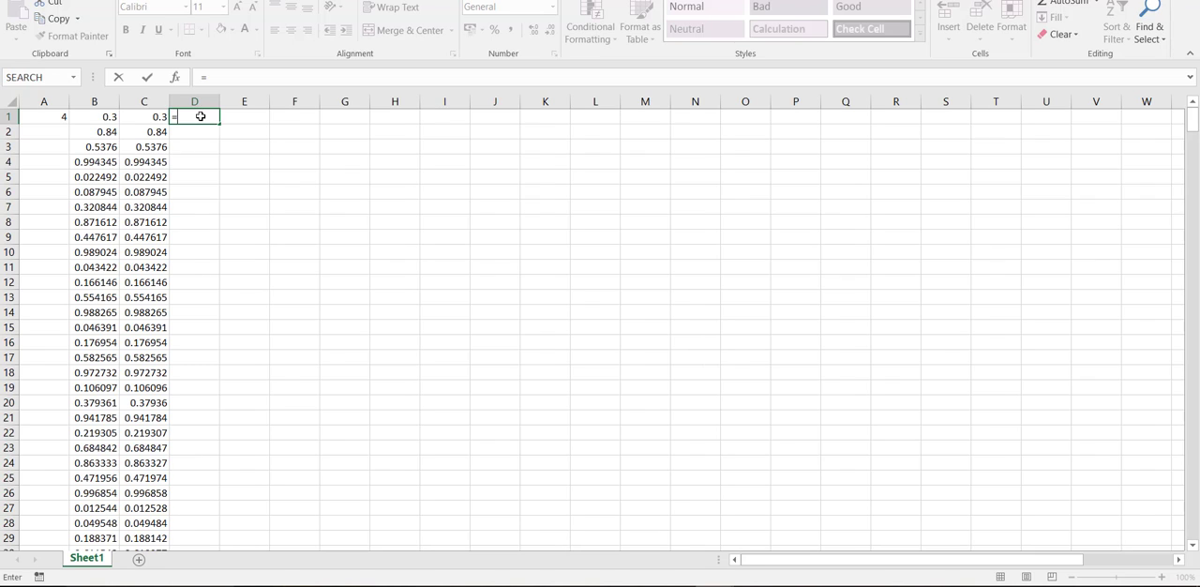
pyautogui.write('0.5-')
pyautogui.click(90, 116)
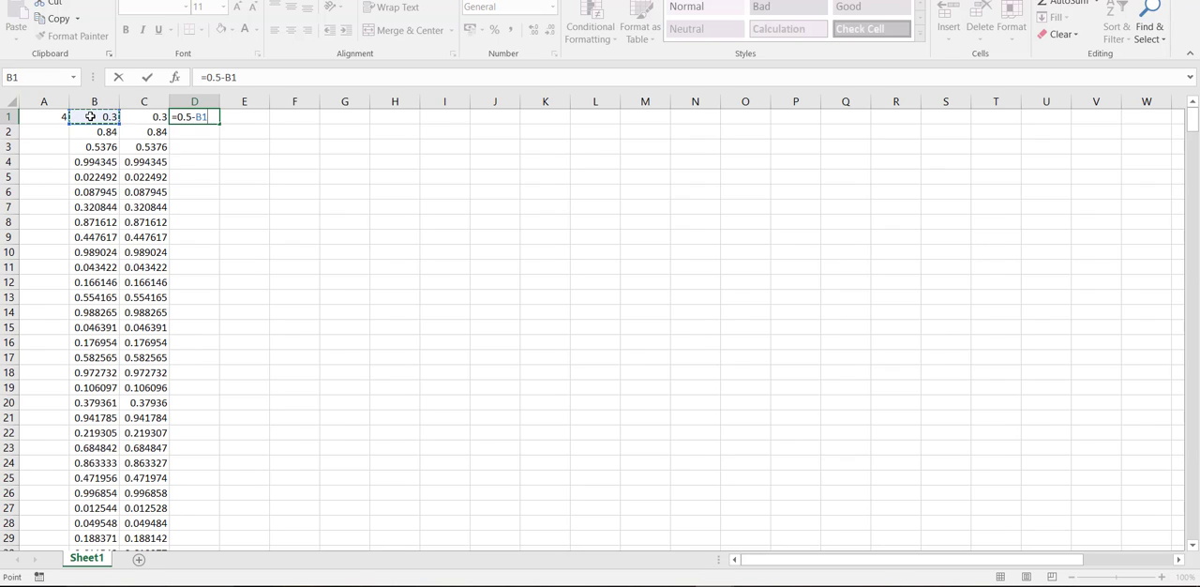
pyautogui.press('Return')
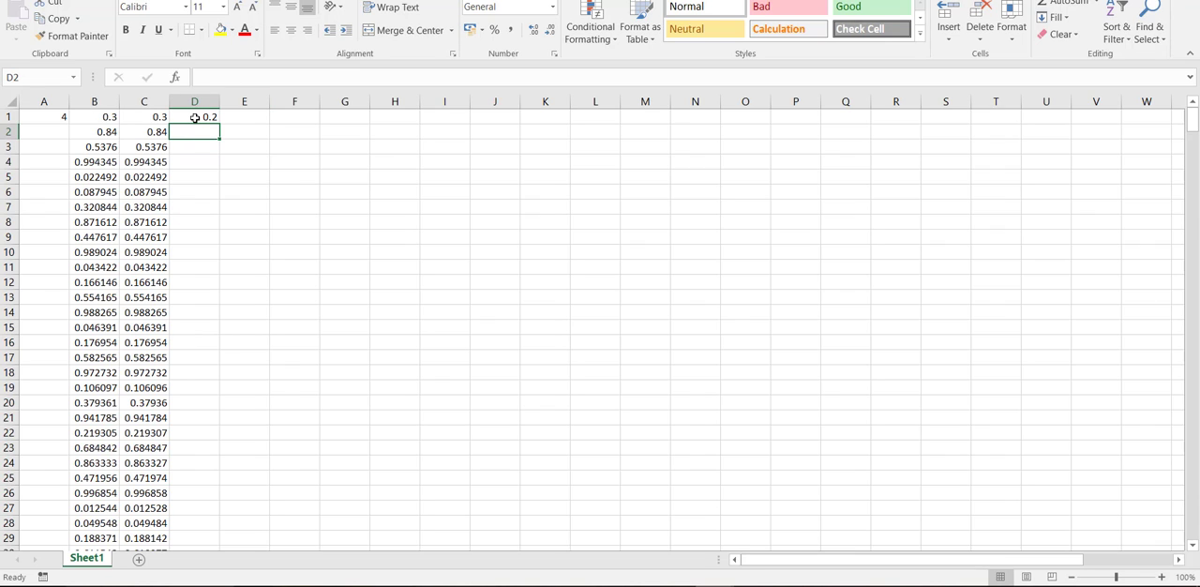
# - Enter the running-sum formula =0.5-B2+D1 in cell D2
pyautogui.write('=')
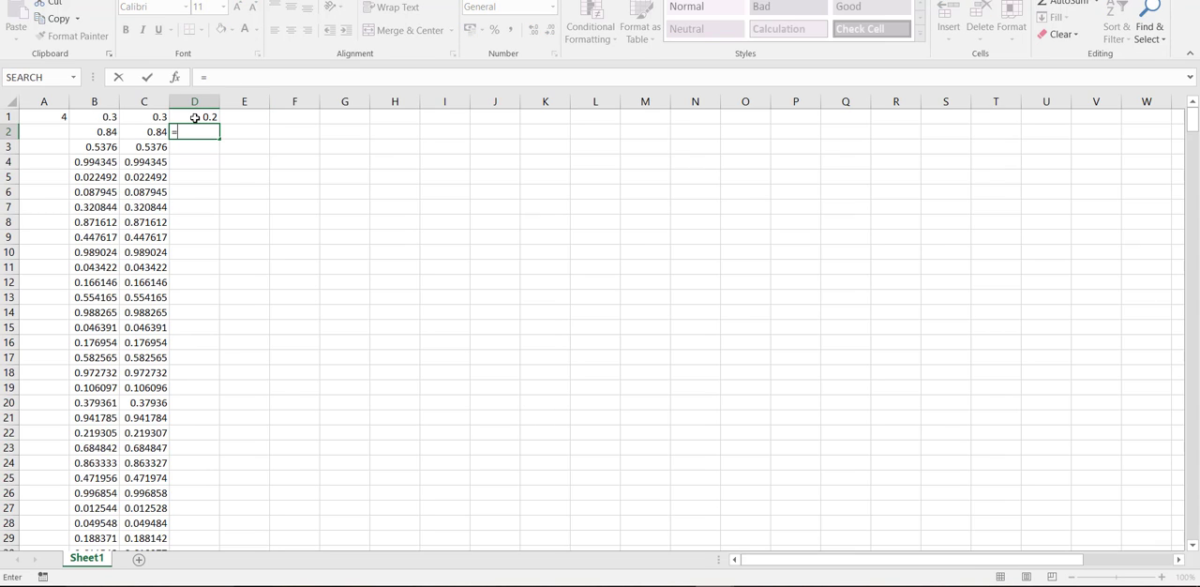
pyautogui.write('0.5-')
pyautogui.click(81, 132)
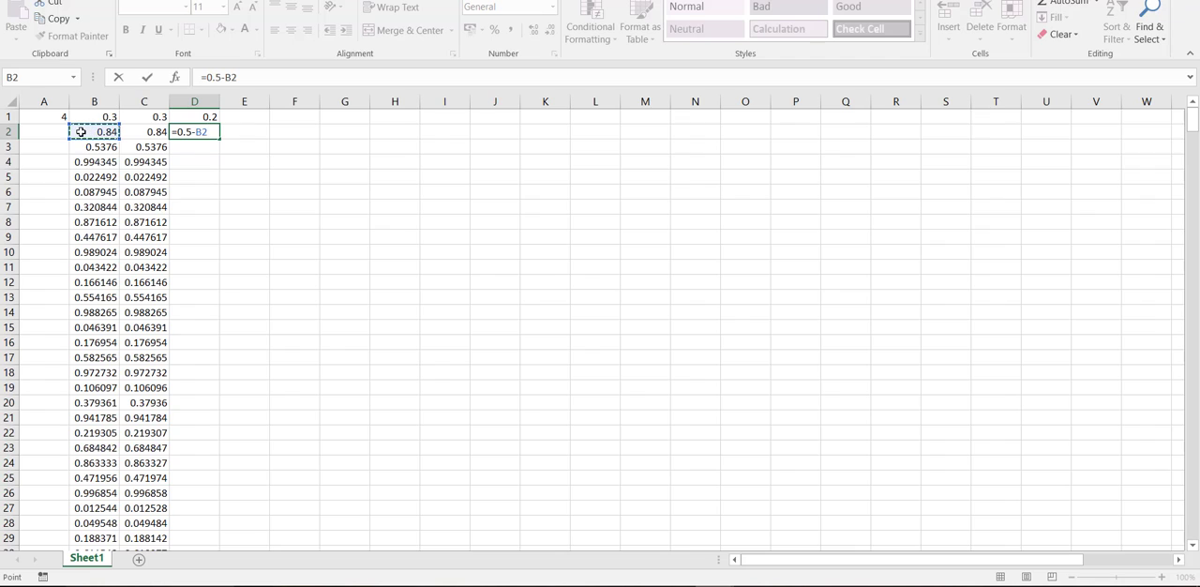
pyautogui.write('+')
pyautogui.click(199, 117)
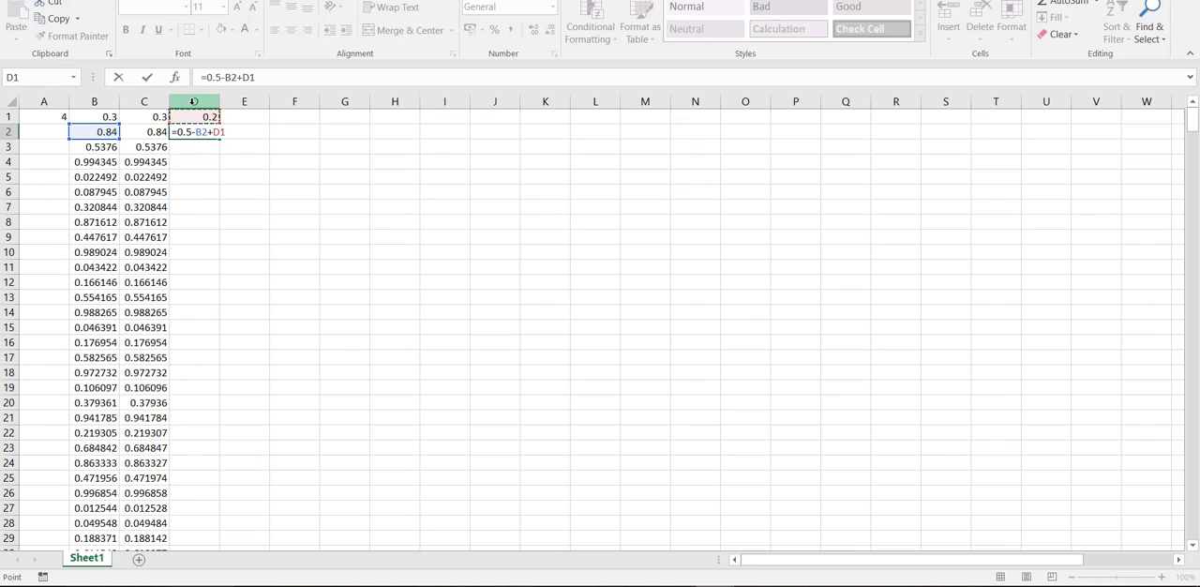
pyautogui.press('Return')
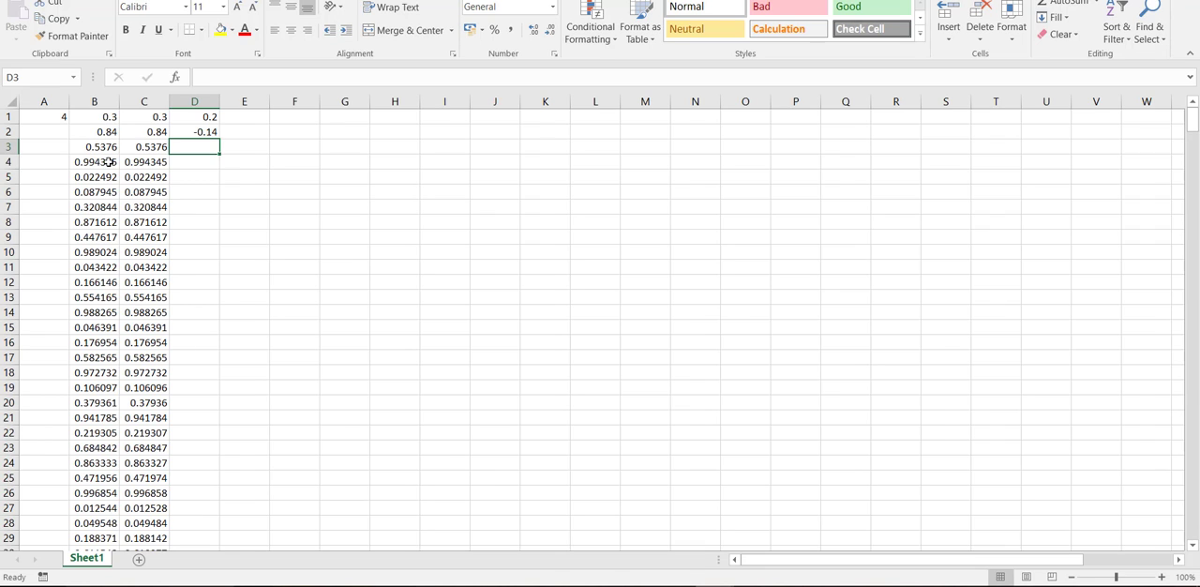
# - Copy the running-sum formula from D2 down through D3:D503
pyautogui.click(194, 134)
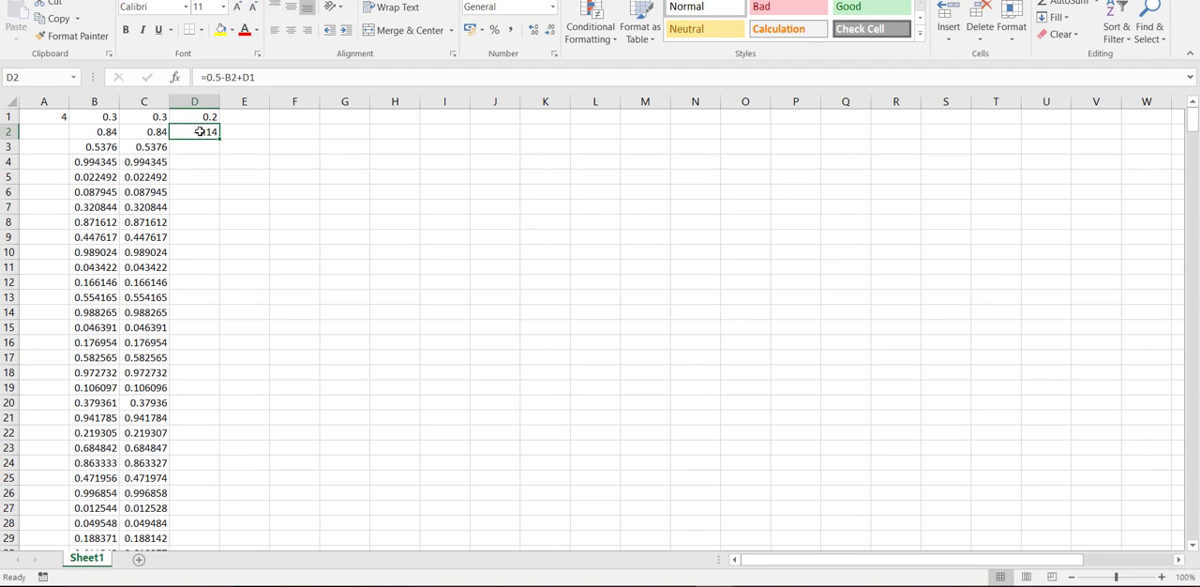
pyautogui.hotkey('ctrl', 'c')
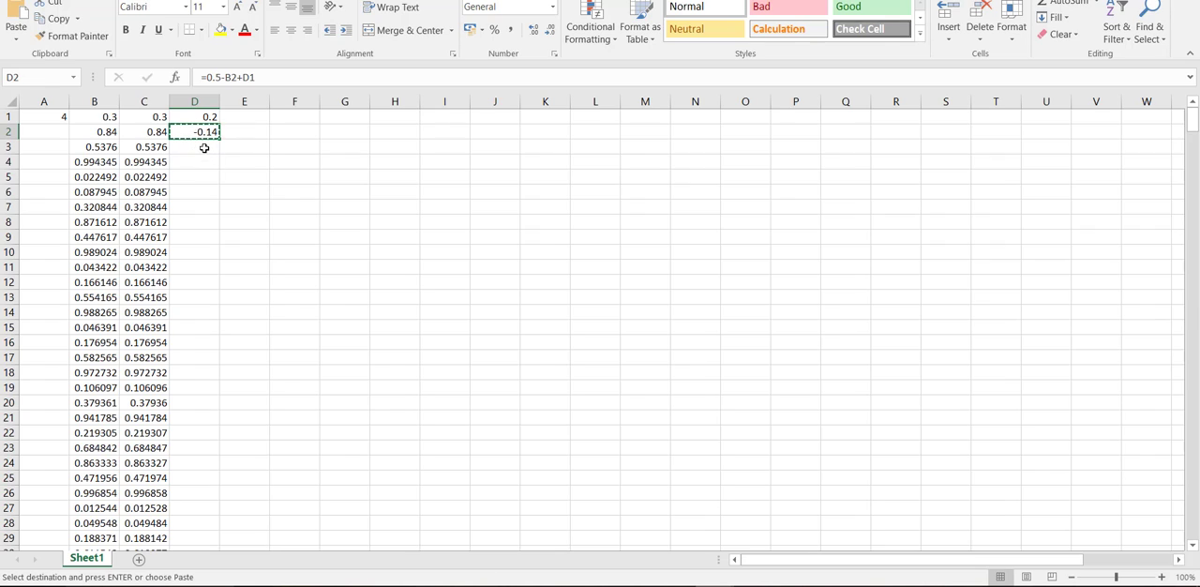
pyautogui.moveTo(204, 148); pyautogui.dragTo(197, 497)
pyautogui.press('Return')
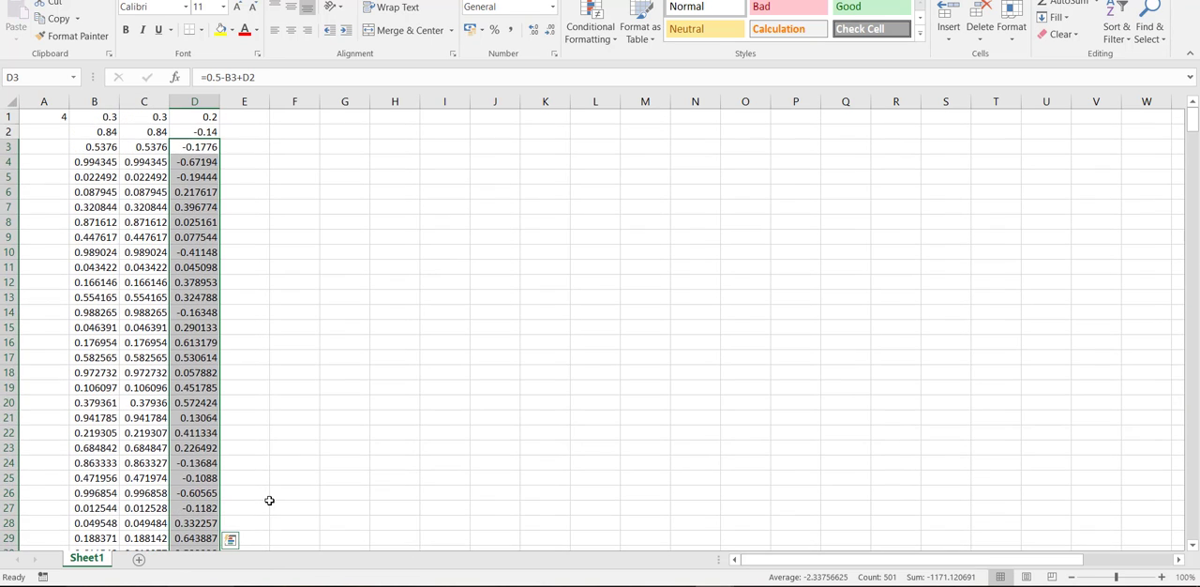
# - Copy the formulas in D1:D503 into column E starting at E1, so they refer to column C
pyautogui.click(246, 120)
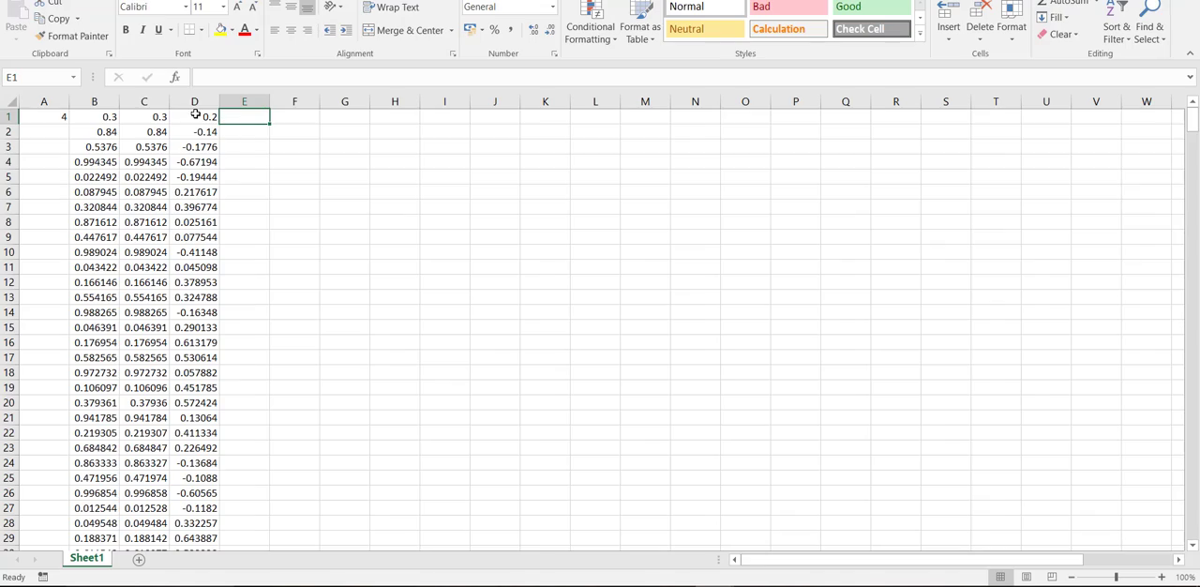
pyautogui.moveTo(201, 117); pyautogui.dragTo(205, 522)
pyautogui.hotkey('ctrl', 'c')
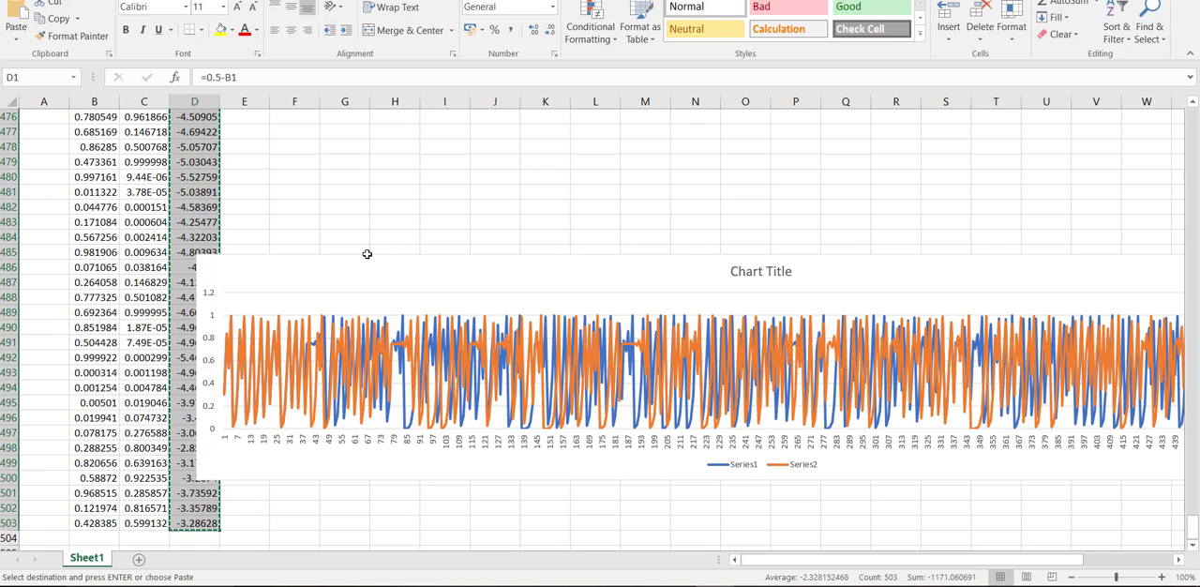
pyautogui.scroll(8, 366, 254)
pyautogui.moveTo(1192, 508); pyautogui.dragTo(1192, 109)
pyautogui.click(244, 117)
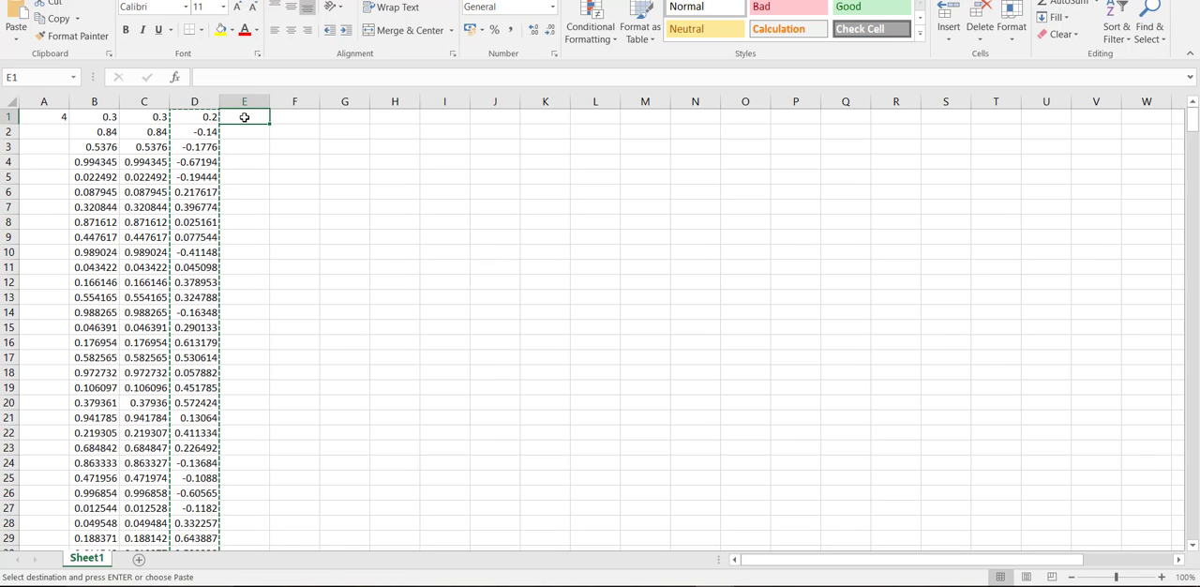
pyautogui.hotkey('ctrl', 'v')
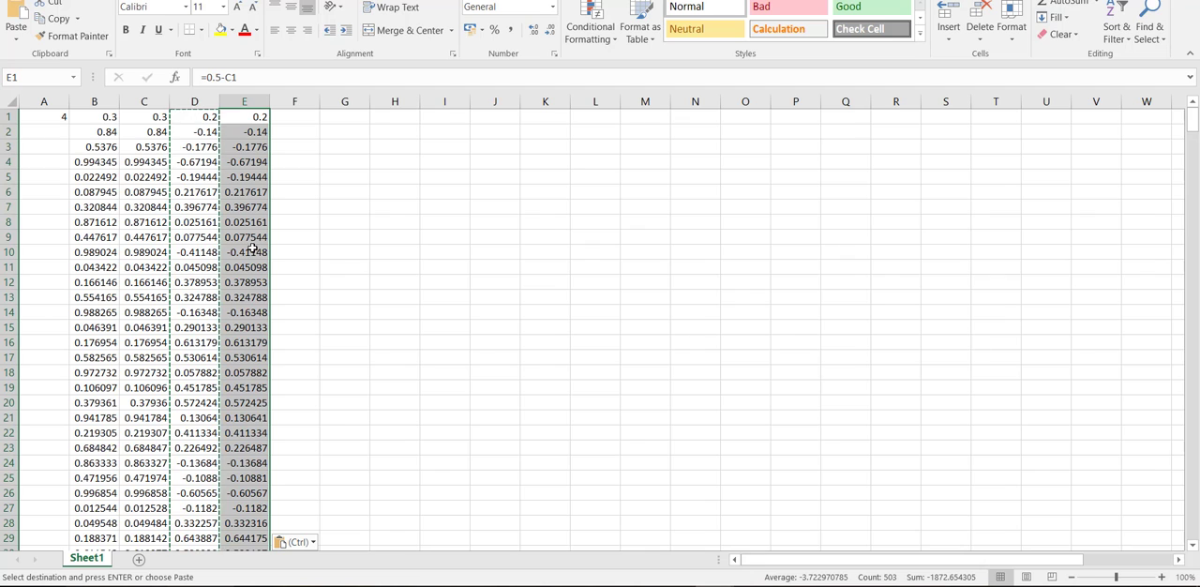
# - Compare the running sums in columns D and E down to about row 41, and check the formula in D1
pyautogui.scroll(-4, 253, 248)
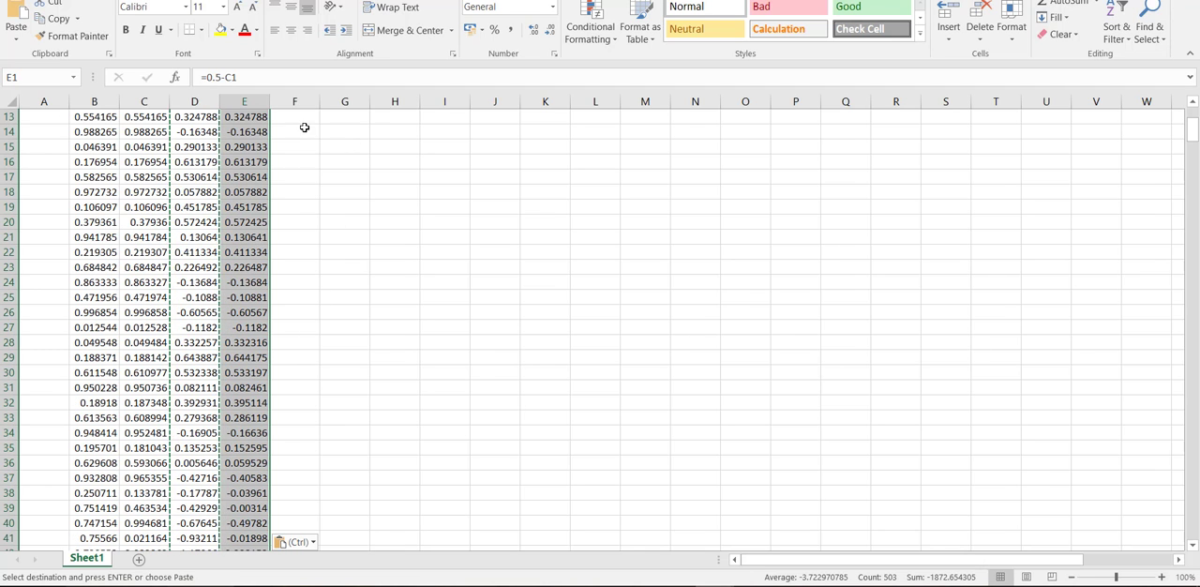
pyautogui.click(300, 119)
pyautogui.scroll(4, 295, 148)
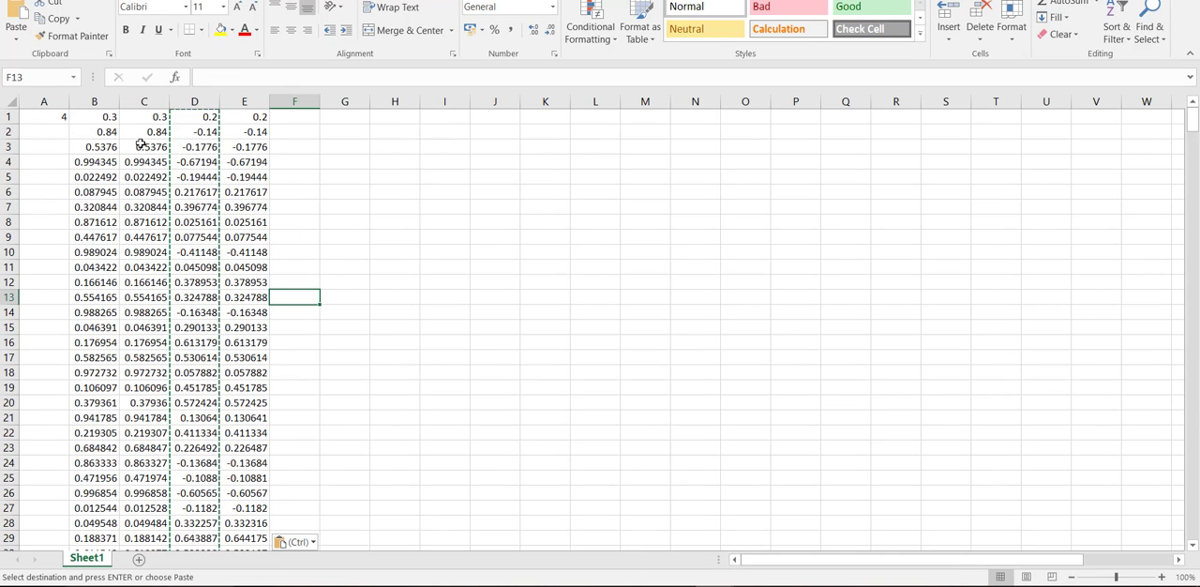
pyautogui.click(209, 119)
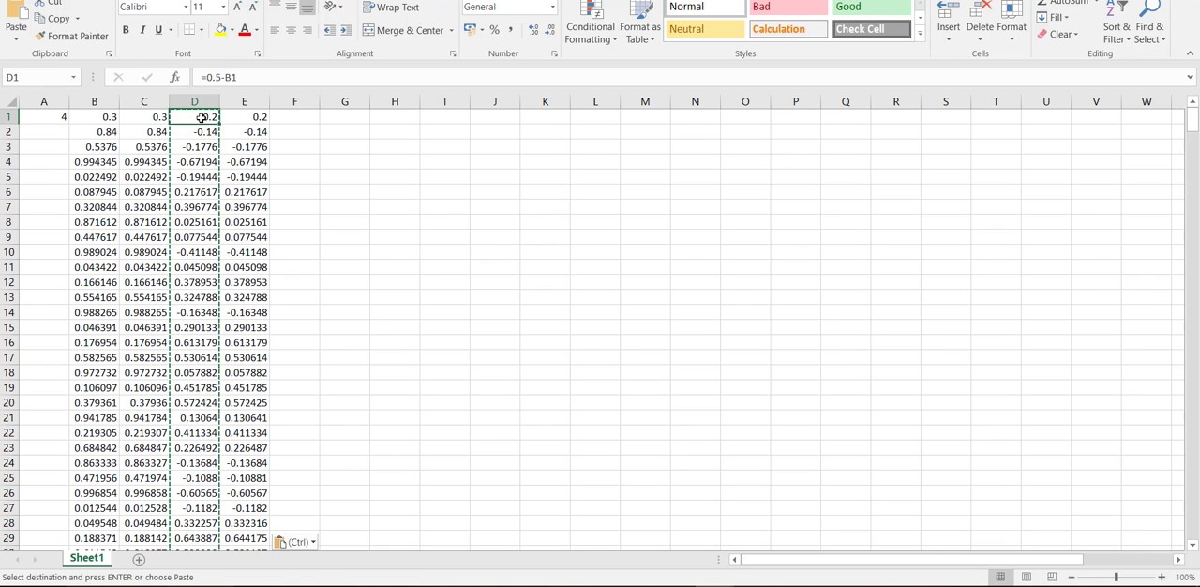
# - Insert a line chart of the two running-sum series in columns D and E
pyautogui.click(195, 132)
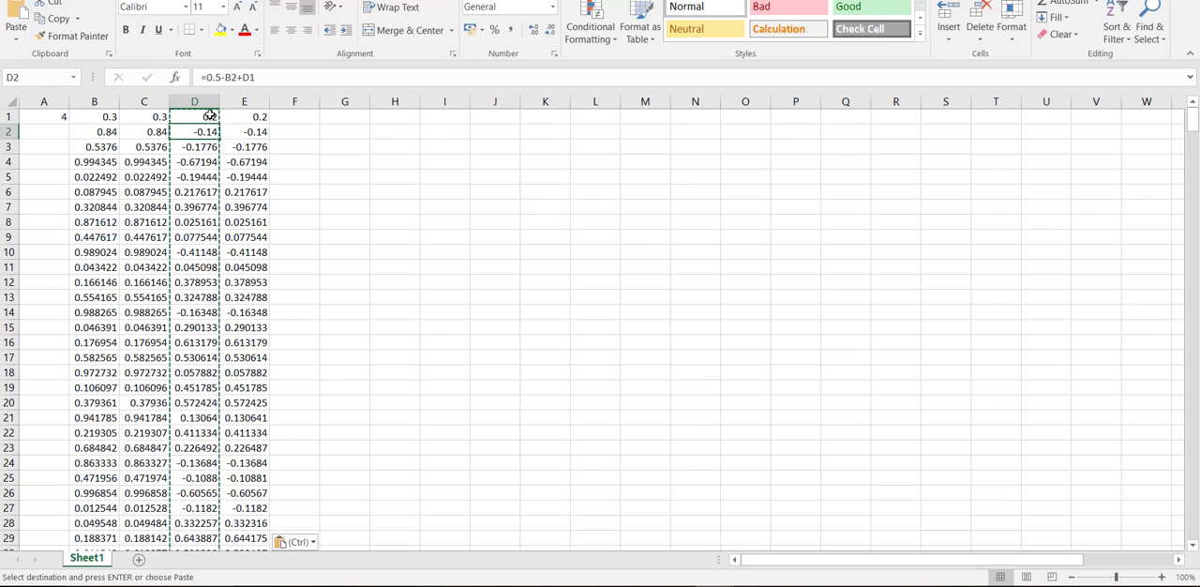
pyautogui.click(204, 119)
pyautogui.moveTo(204, 120); pyautogui.dragTo(267, 559)
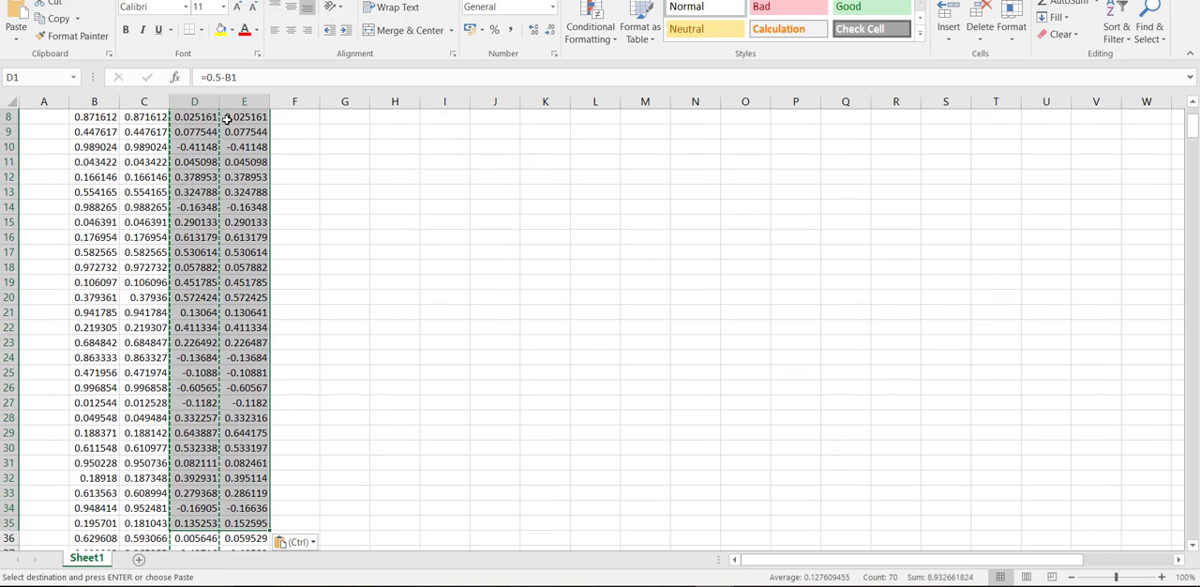
pyautogui.scroll(3, 462, 226)
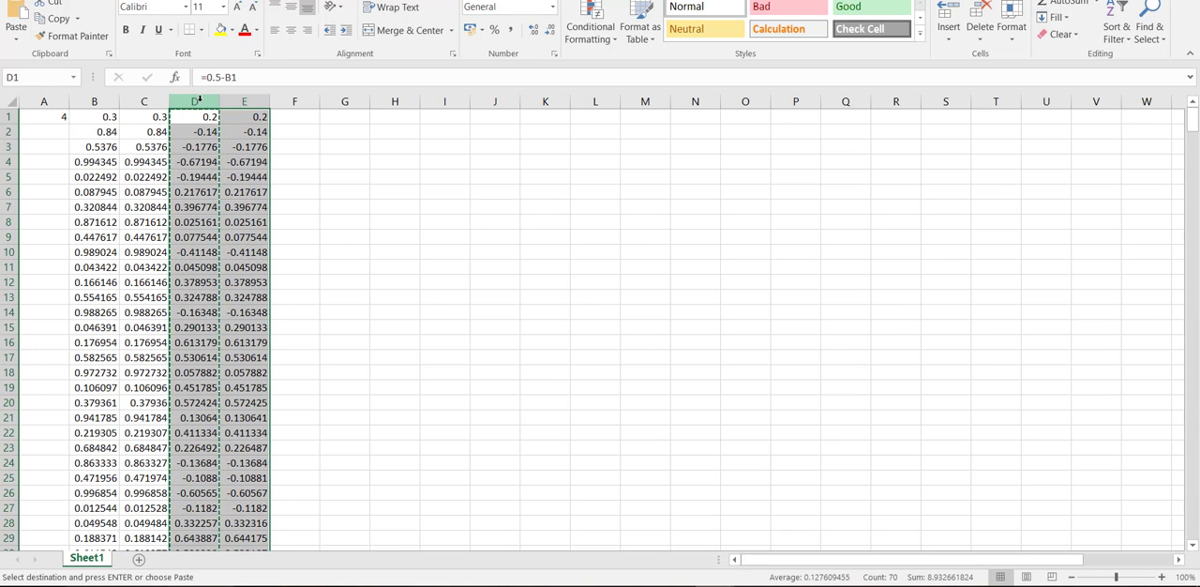
pyautogui.click(199, 100)
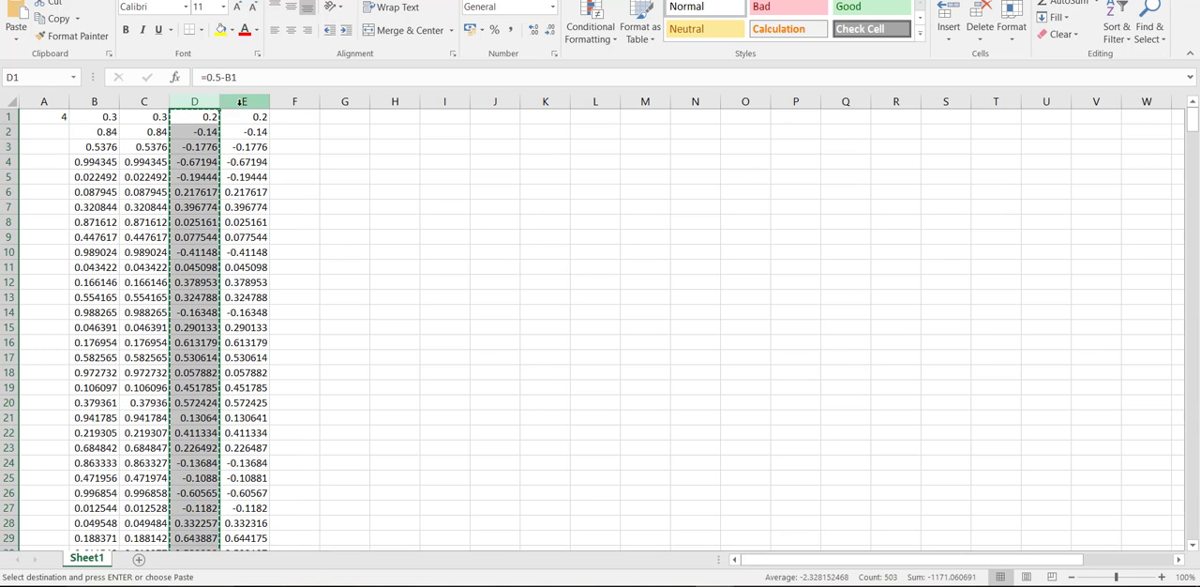
pyautogui.keyDown('shift'); pyautogui.click(241, 101); pyautogui.keyUp('shift')
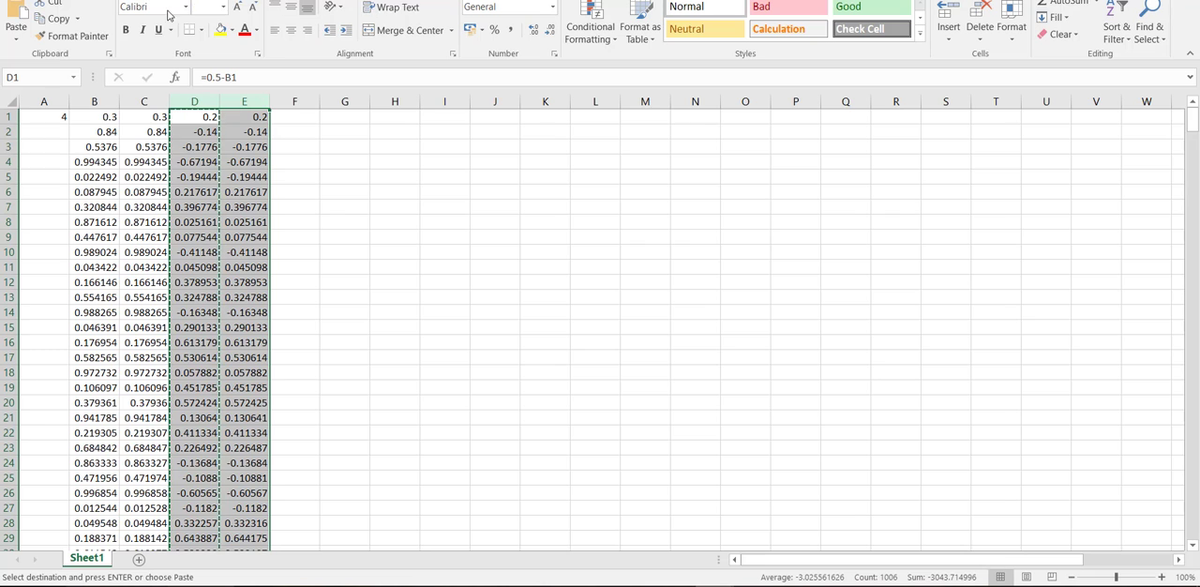
pyautogui.hotkey('alt', 'n')
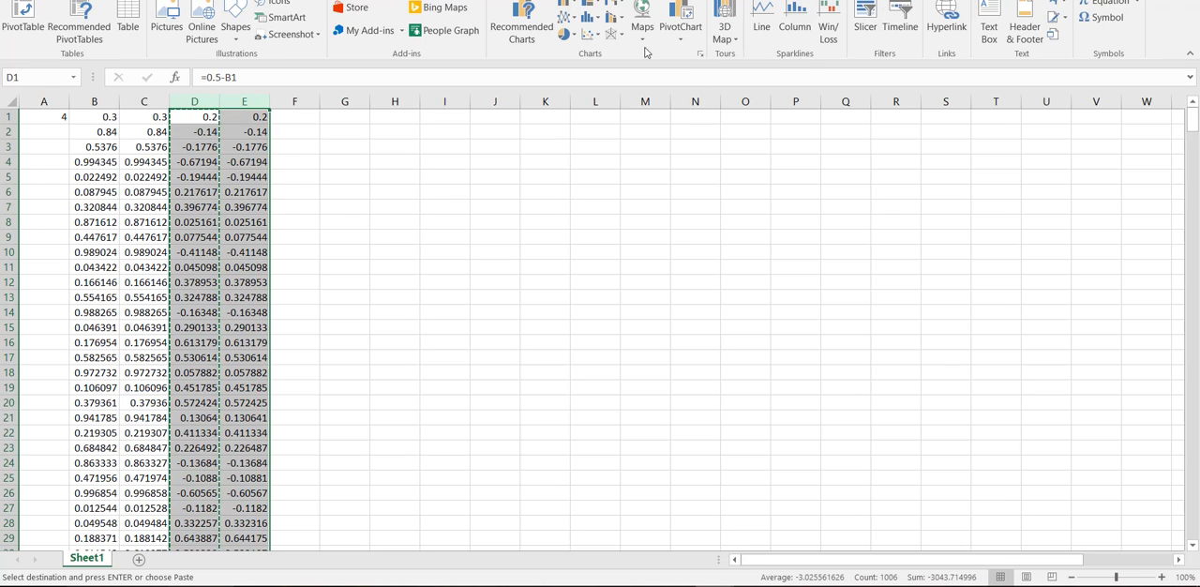
pyautogui.click(566, 17)
pyautogui.click(581, 53)
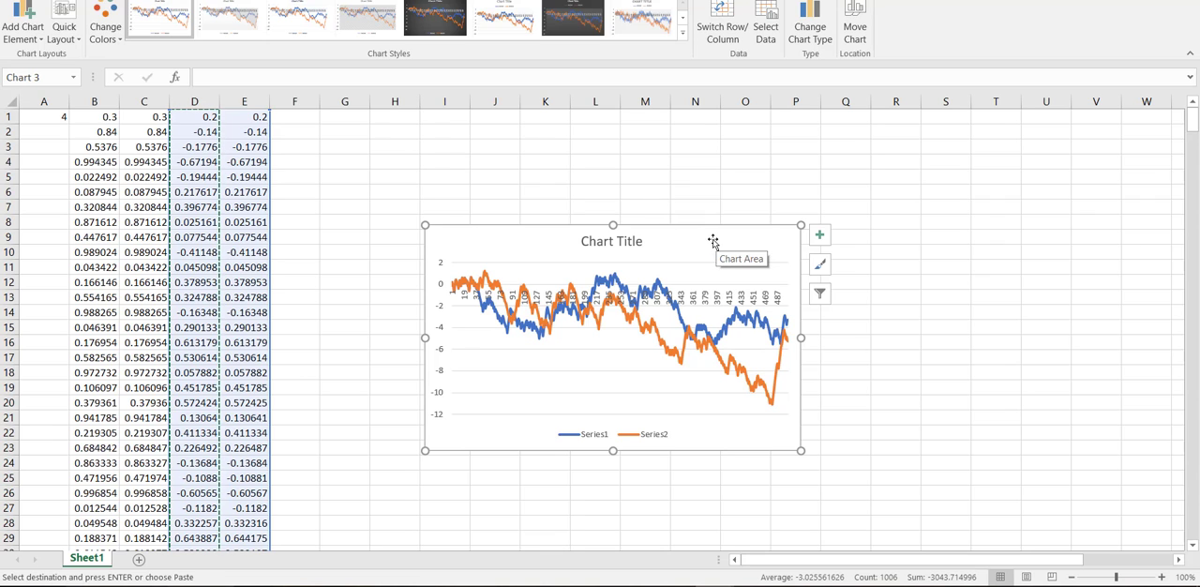
# - Enlarge the running-sum chart in both directions so it spans about G2 to T28 beside the data
pyautogui.moveTo(425, 225)
pyautogui.mouseDown()
pyautogui.moveTo(394, 160)
pyautogui.moveTo(319, 132)
pyautogui.mouseUp()
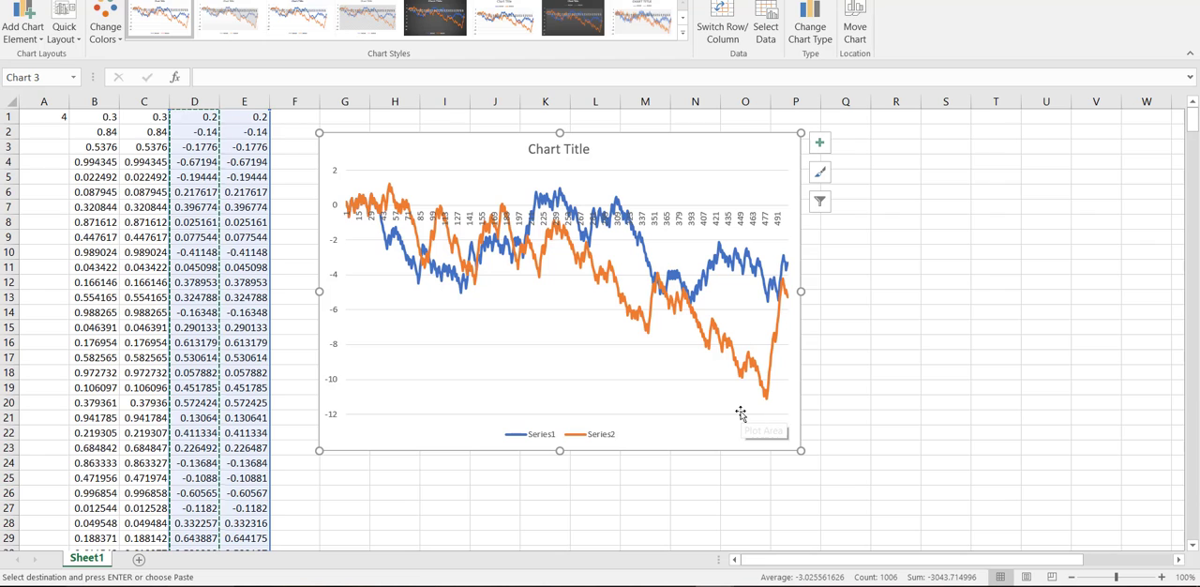
pyautogui.moveTo(799, 451); pyautogui.dragTo(1027, 529)
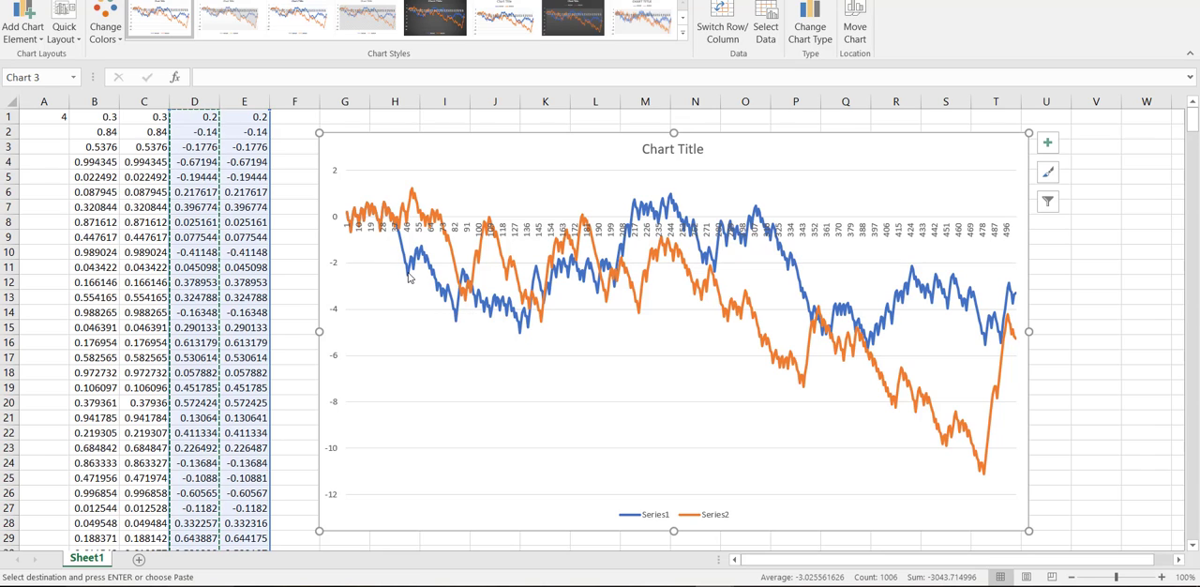
pyautogui.moveTo(409, 279)
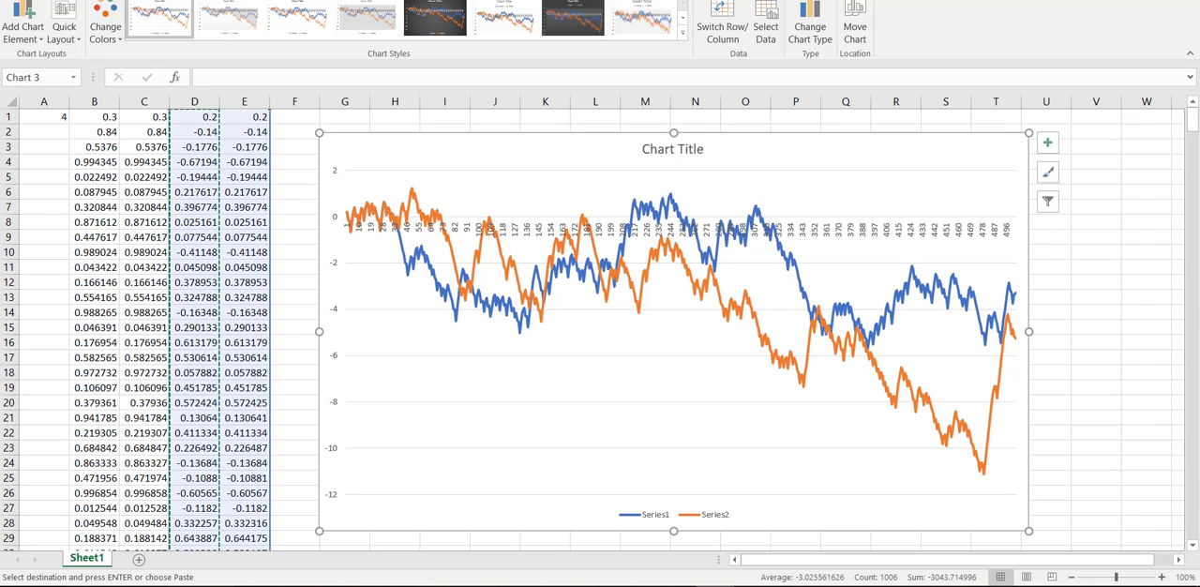
# - Check the starting values in B1 and C1 and the iteration formulas below them in columns B and C
pyautogui.click(99, 115)
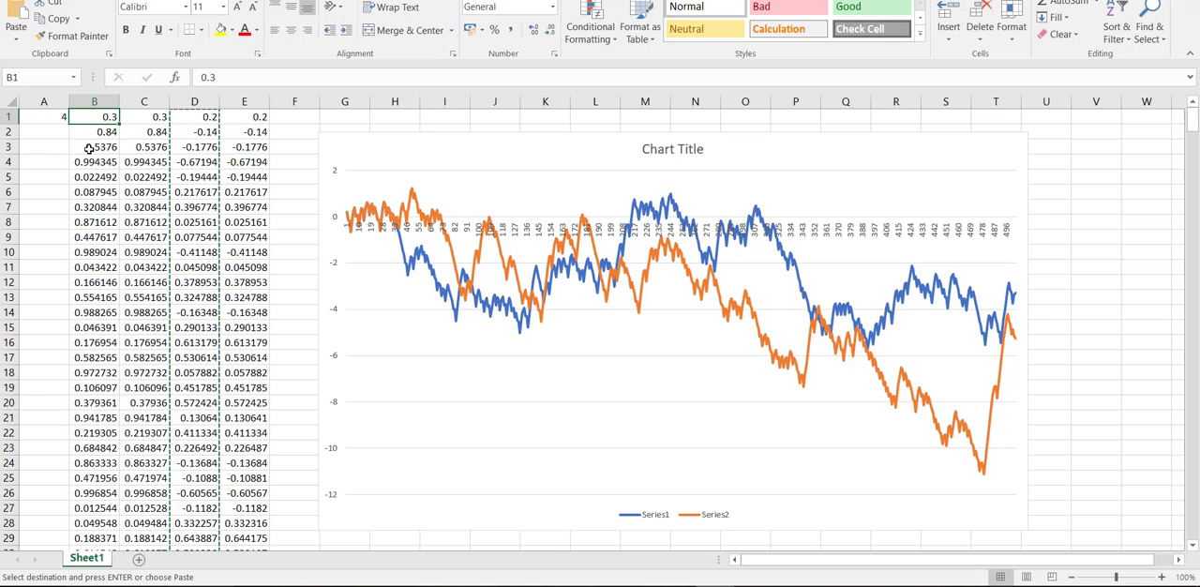
pyautogui.click(152, 119)
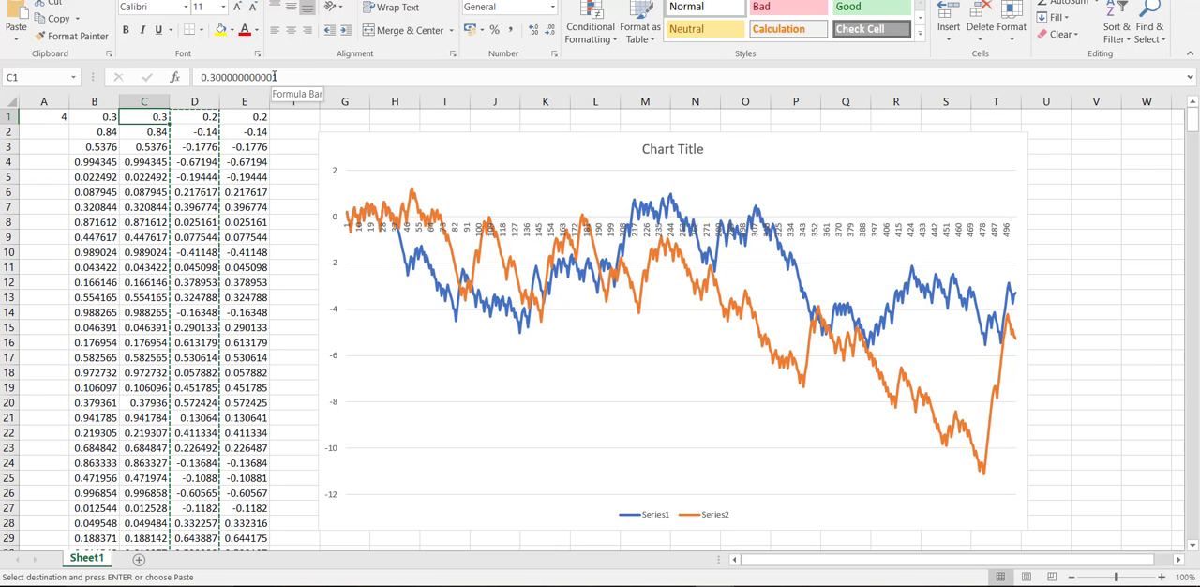
pyautogui.click(157, 134)
pyautogui.click(93, 133)
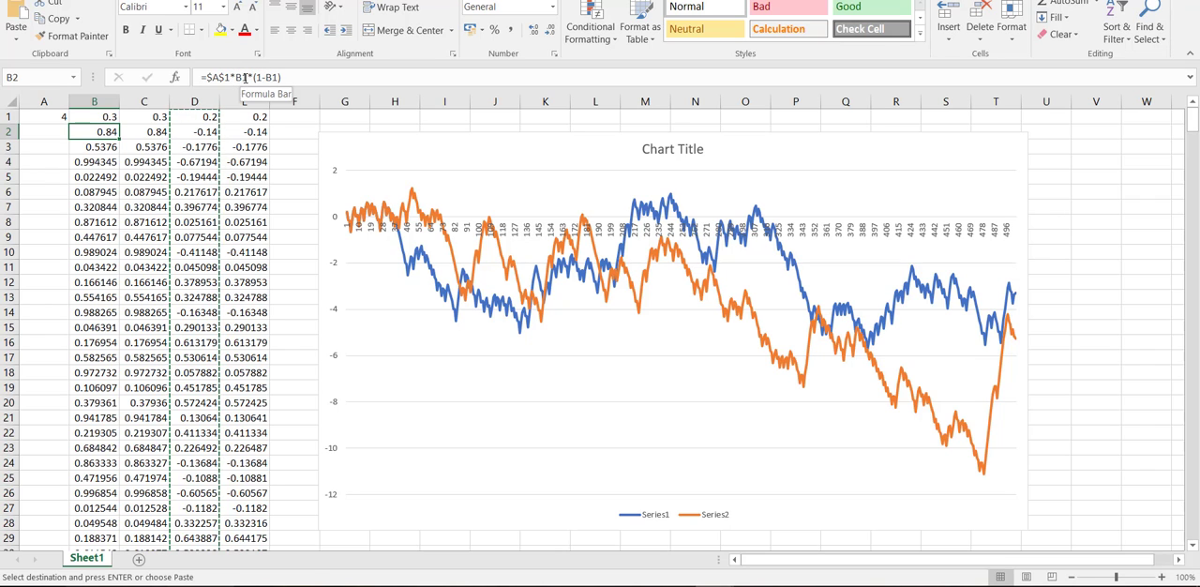
pyautogui.click(105, 150)
pyautogui.click(103, 133)
# - Set the growth parameter in cell A1 to 2
pyautogui.click(60, 120)
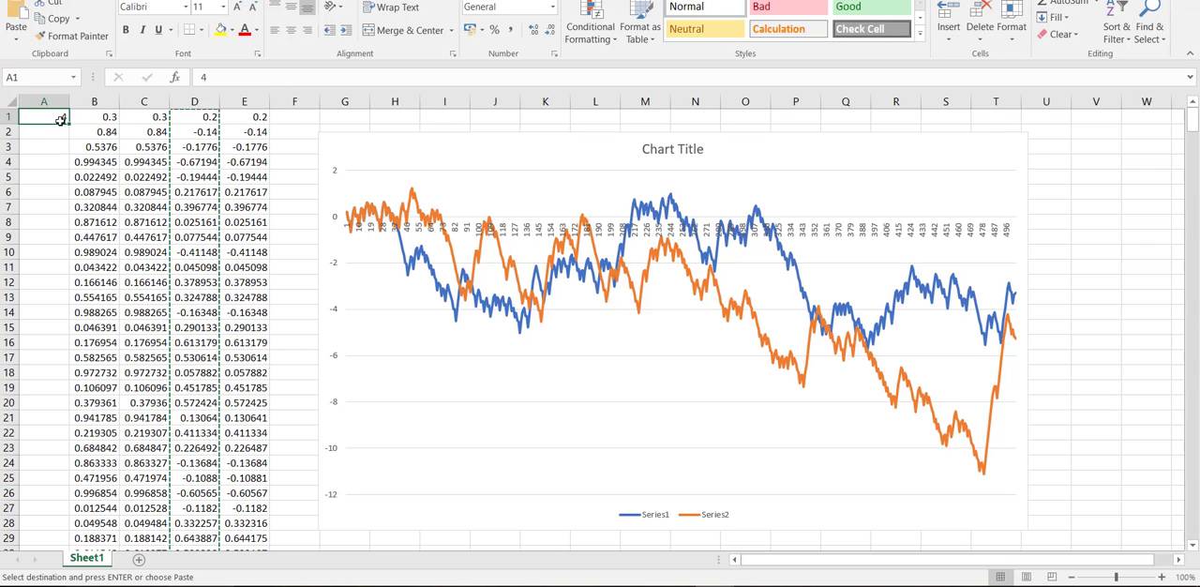
pyautogui.click(288, 73)
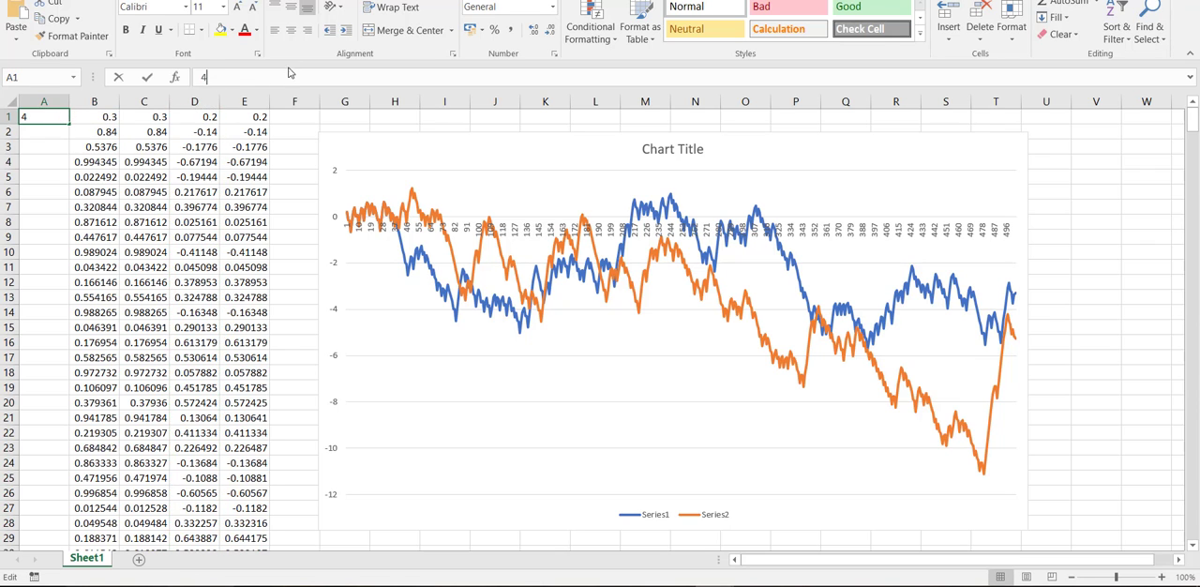
pyautogui.write('2')
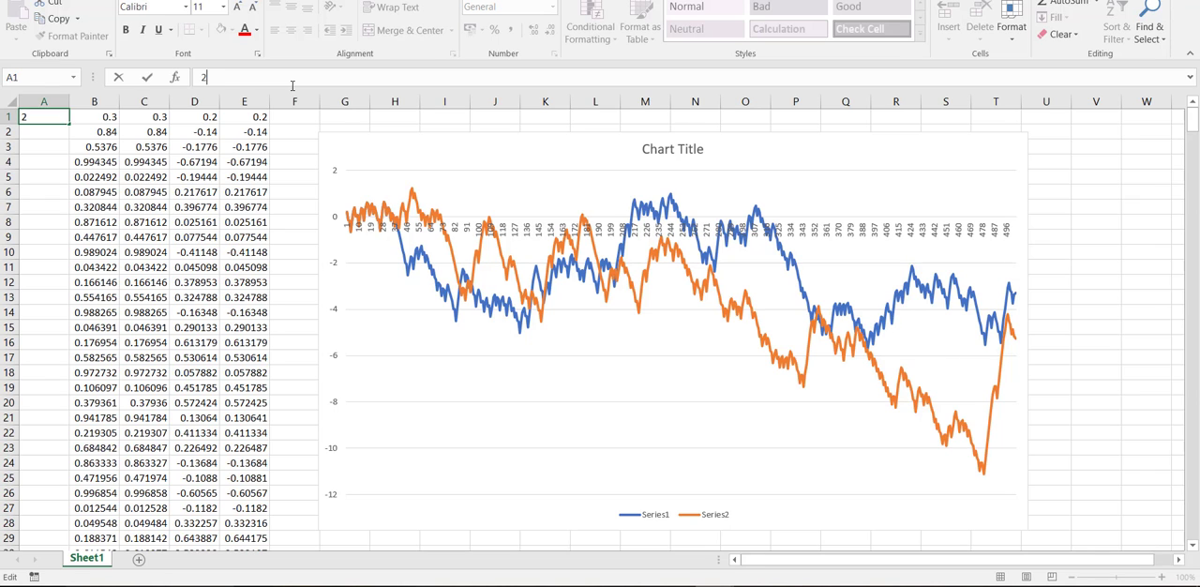
pyautogui.press('Return')
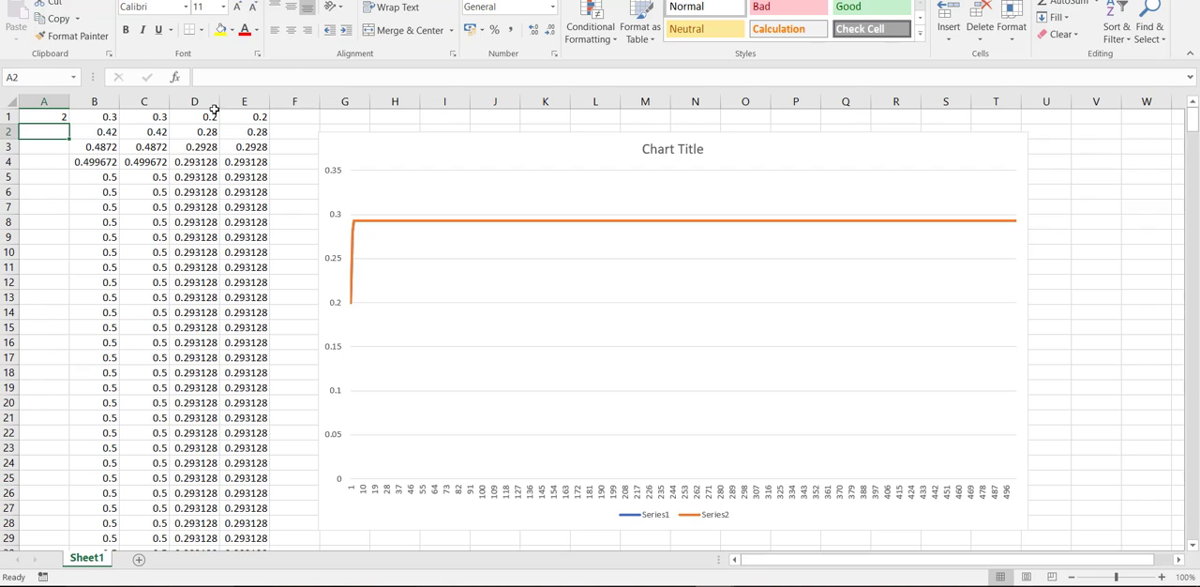
# - Set the growth parameter in cell A1 to 3
pyautogui.click(53, 117)
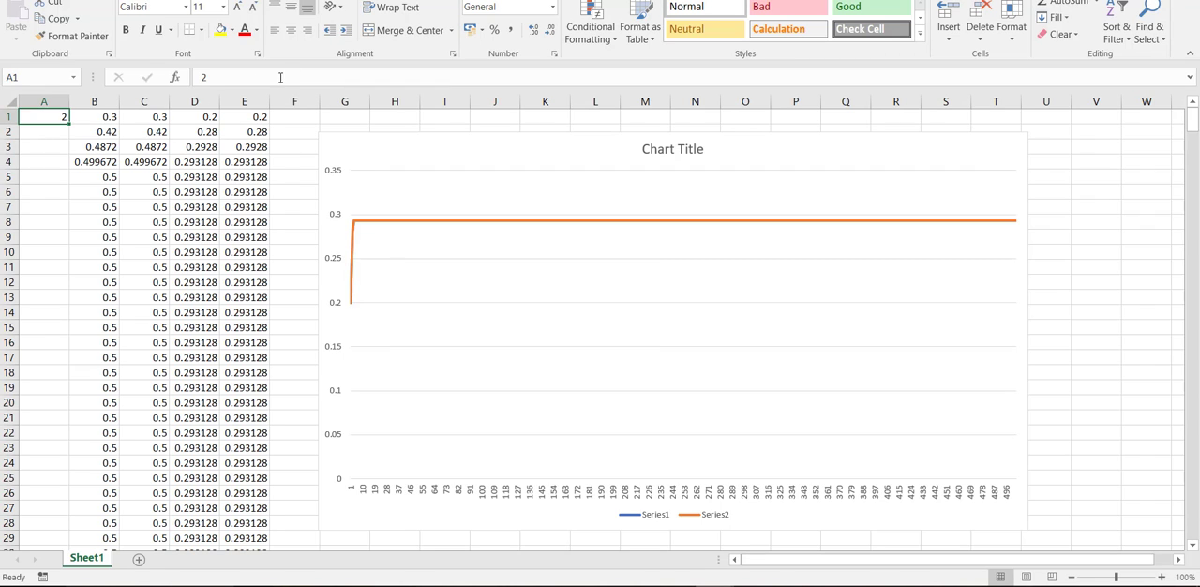
pyautogui.click(228, 74)
pyautogui.press('BackSpace')
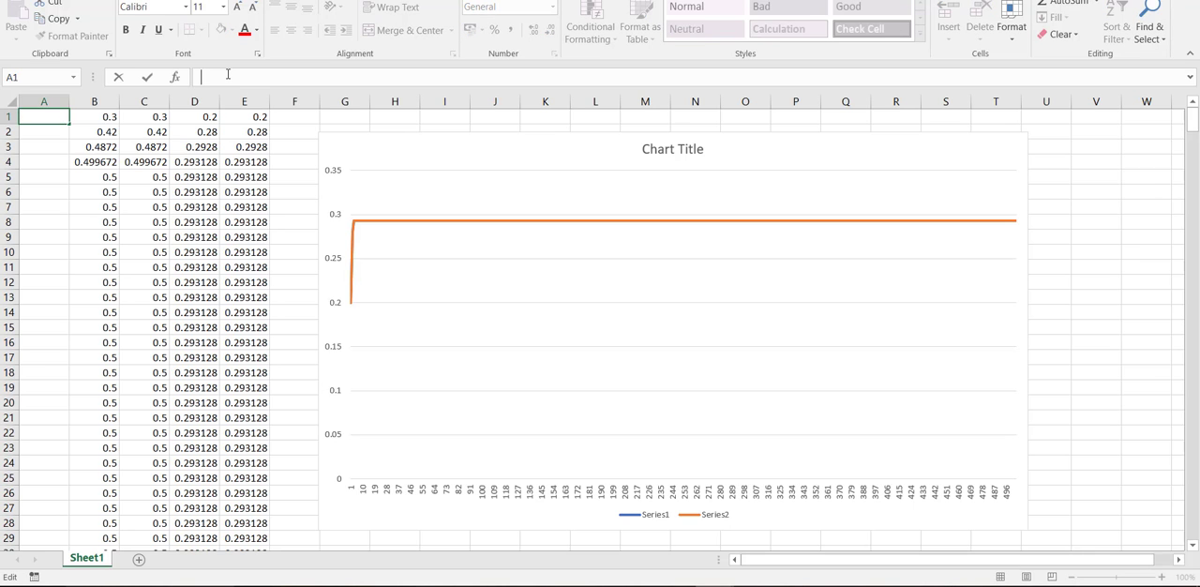
pyautogui.write('3')
pyautogui.press('Return')
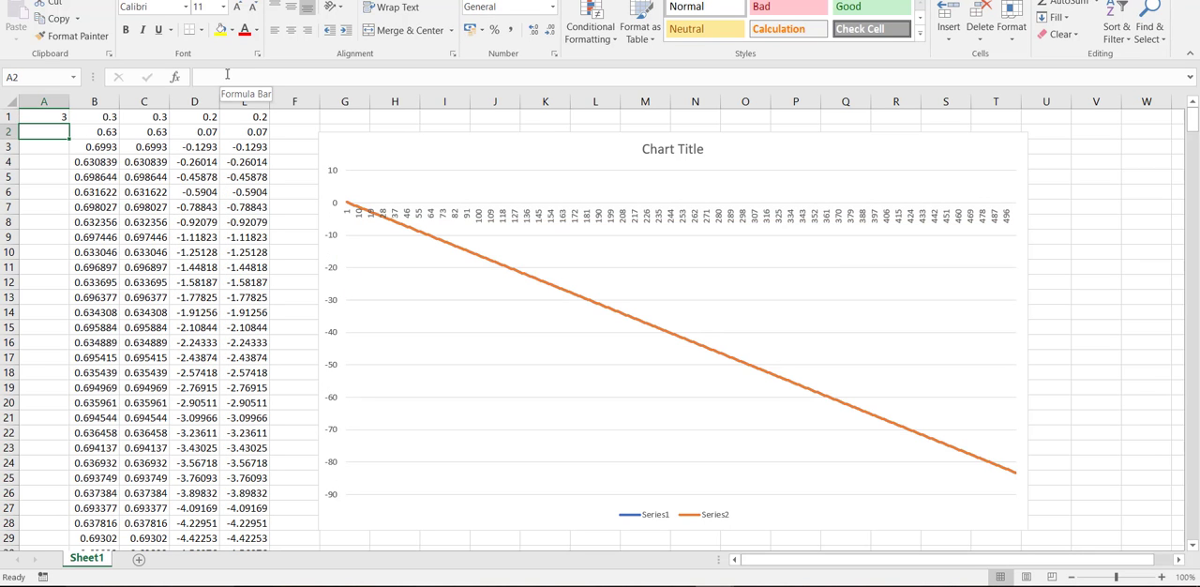
# - Return the growth parameter in cell A1 to 4
pyautogui.click(54, 117)
pyautogui.click(227, 75)
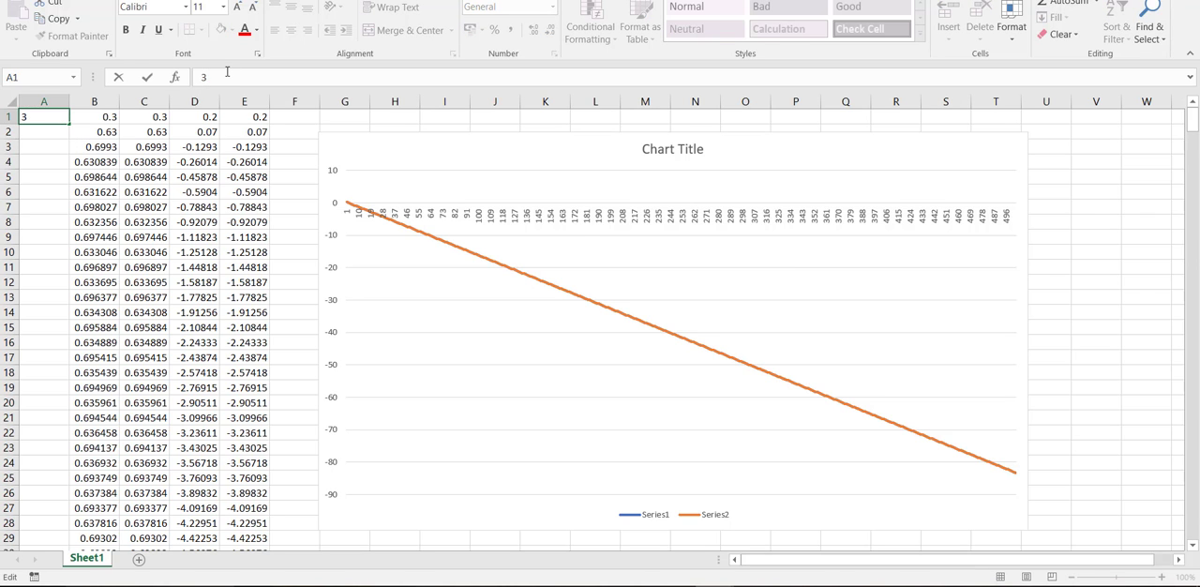
pyautogui.press('BackSpace')
pyautogui.write('4')
pyautogui.press('Return')
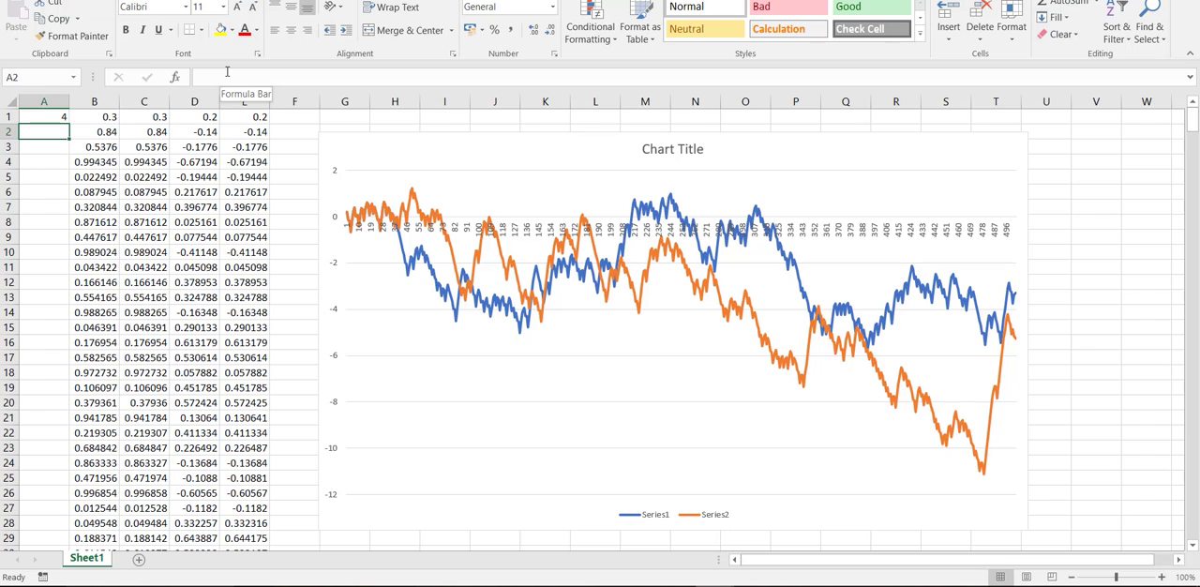
# - Set the growth parameter in cell A1 to 3.9
pyautogui.click(62, 118)
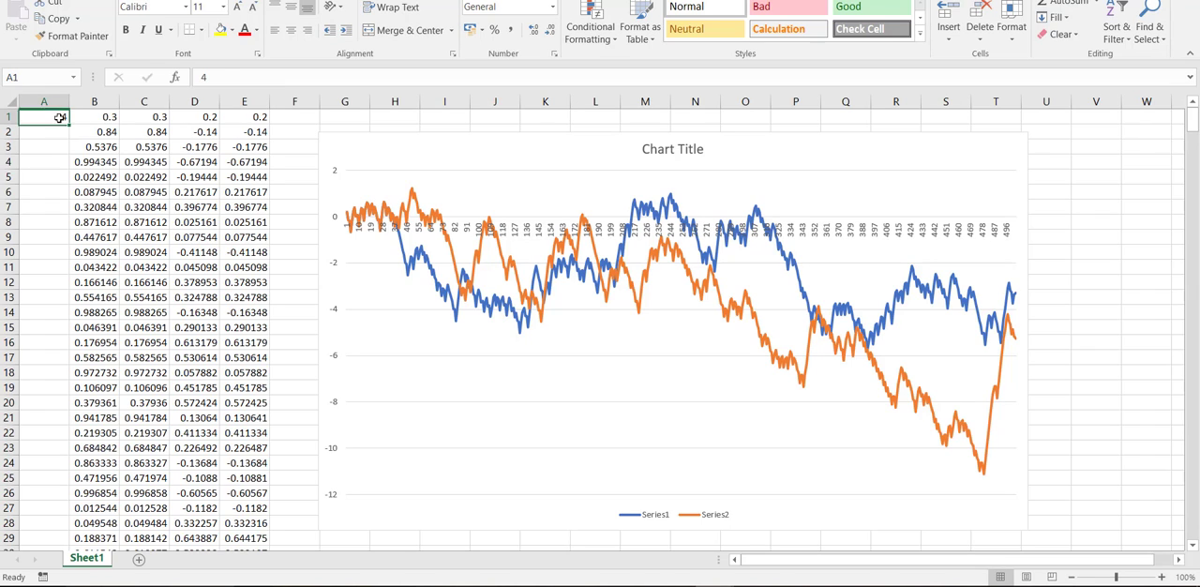
pyautogui.click(228, 77)
pyautogui.press('BackSpace')
pyautogui.write('3.9')
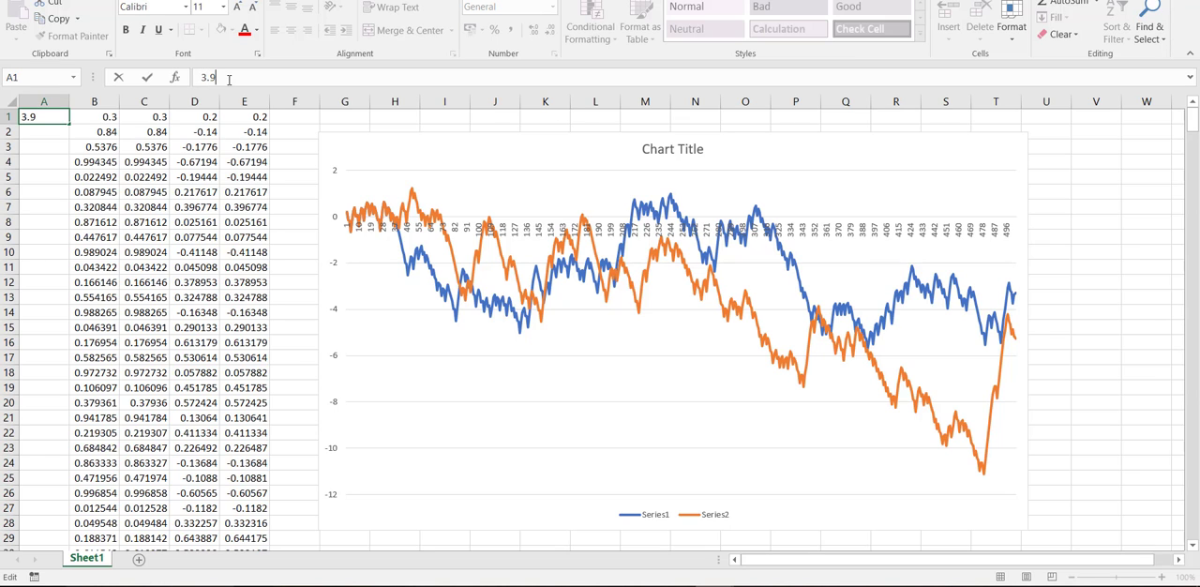
pyautogui.press('Return')
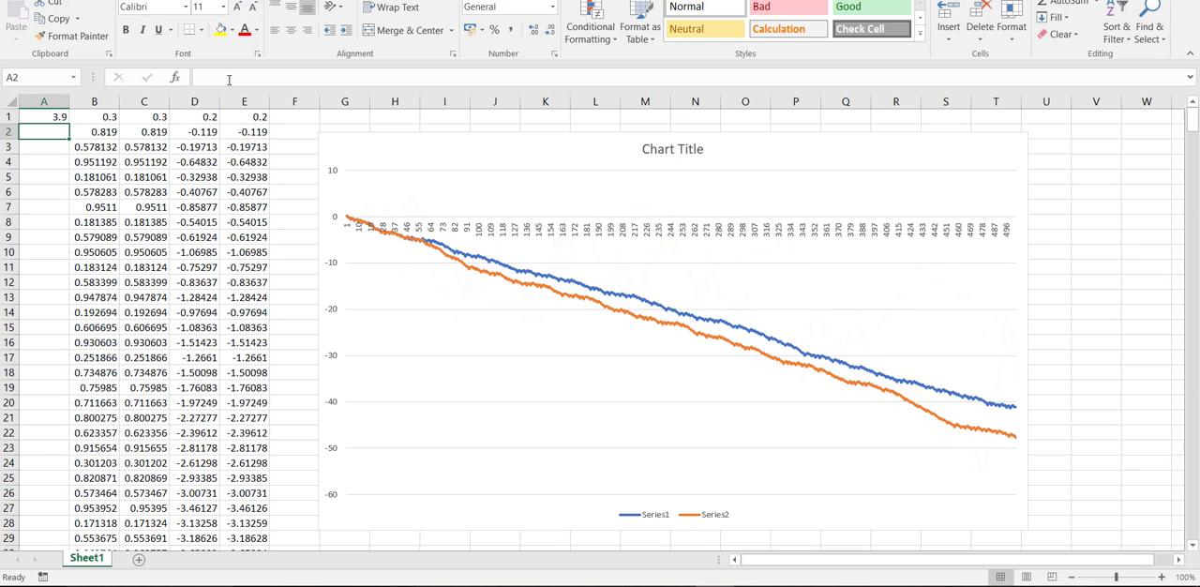
# - Set the growth parameter in cell A1 to 3.956
pyautogui.click(52, 117)
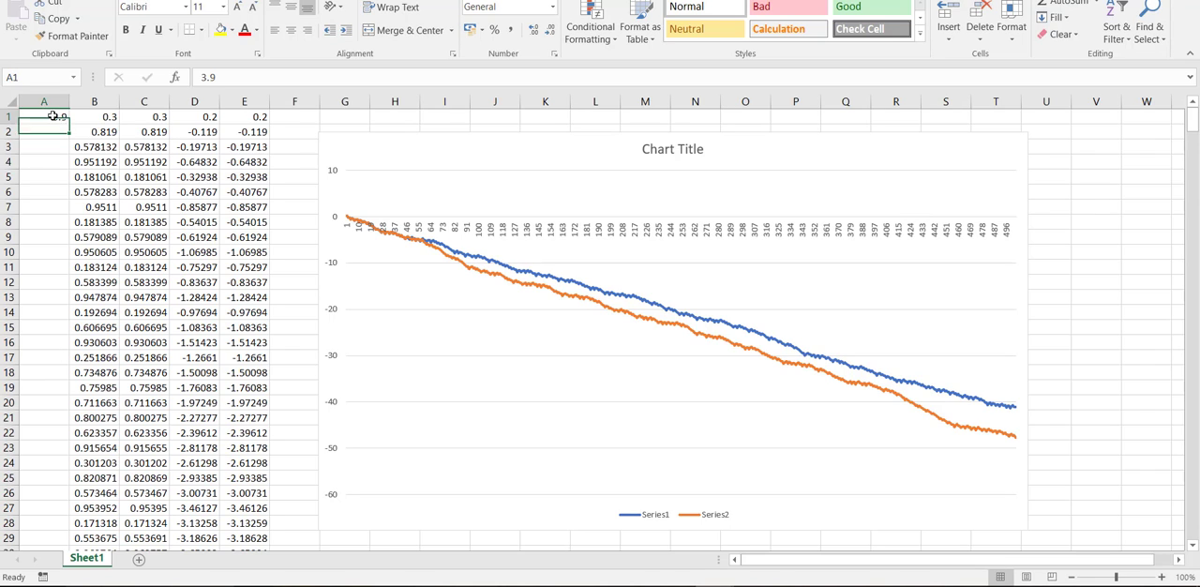
pyautogui.click(223, 77)
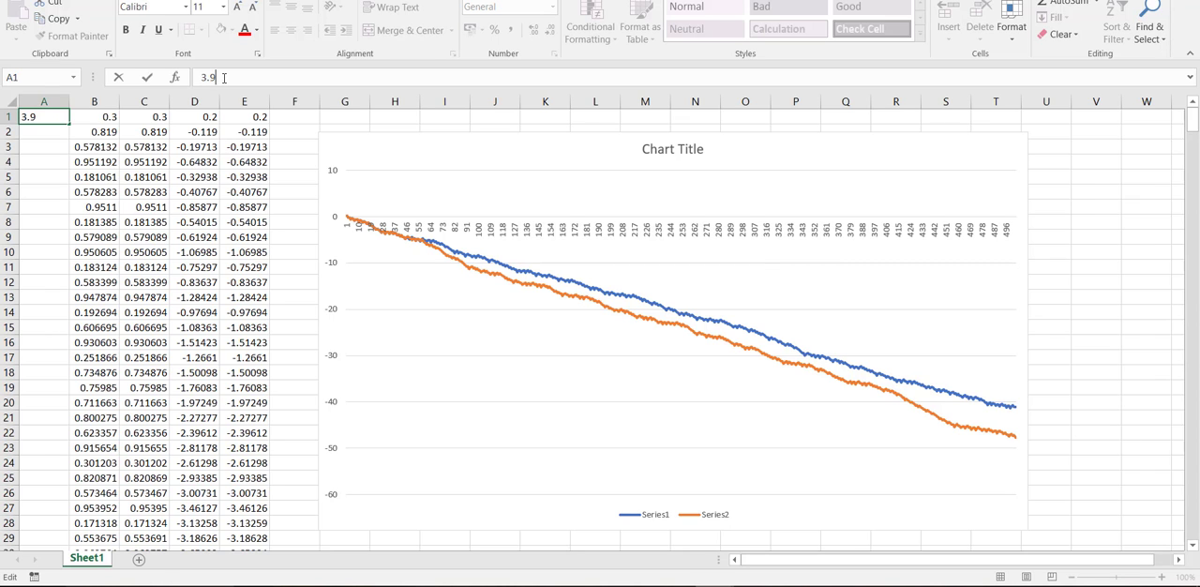
pyautogui.write('56')
pyautogui.press('Return')
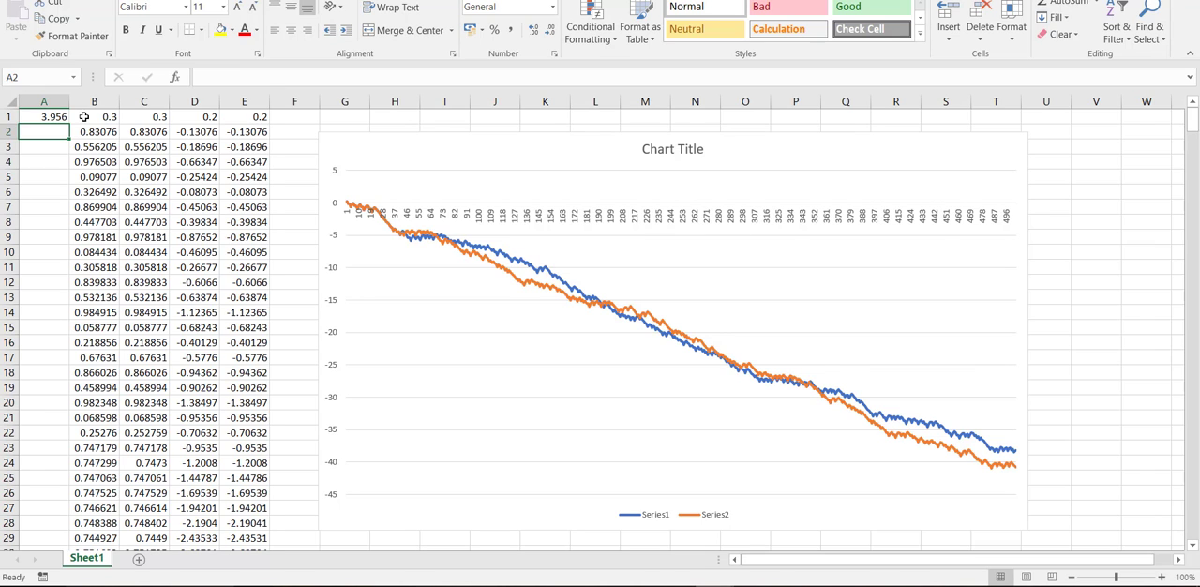
# - Reset the growth parameter in cell A1 to 4
pyautogui.click(37, 117)
pyautogui.click(264, 78)
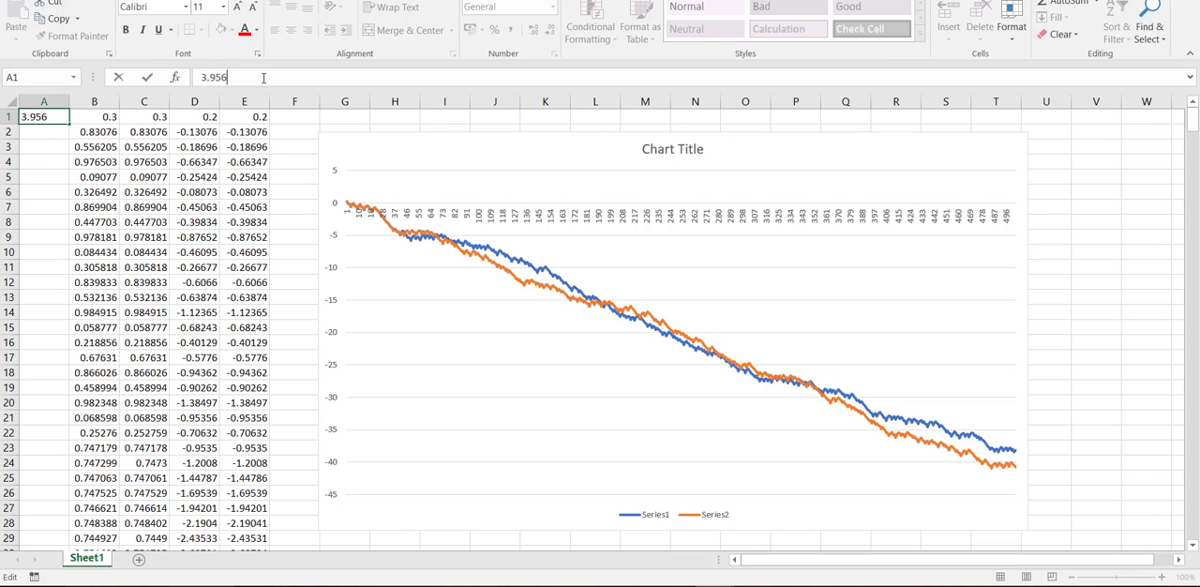
pyautogui.press('BackSpace')
pyautogui.press('BackSpace')
pyautogui.press('BackSpace')
pyautogui.press('BackSpace')
pyautogui.press('BackSpace')
pyautogui.write('4')
pyautogui.press('Return')
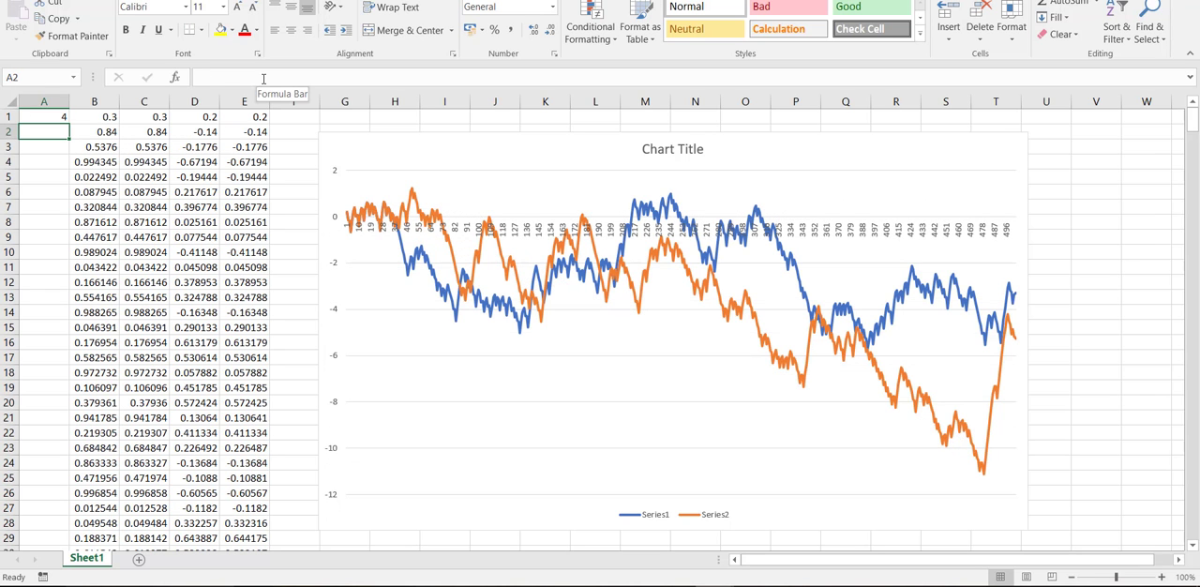
# - Try a growth parameter of 4.1 in cell A1
pyautogui.click(52, 118)
pyautogui.click(245, 72)
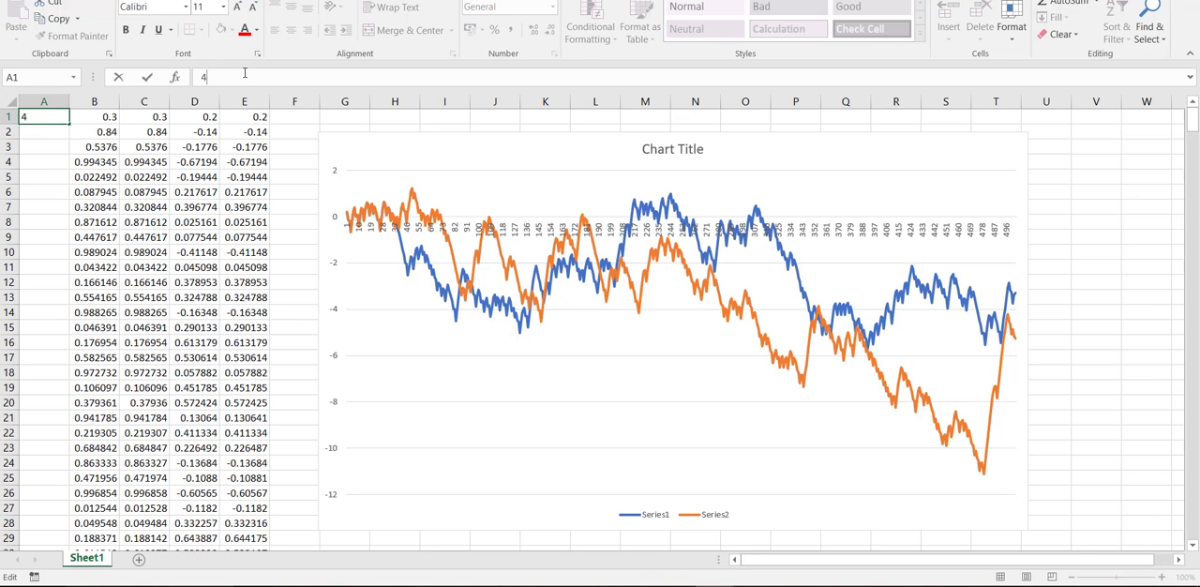
pyautogui.write('.1')
pyautogui.press('Return')
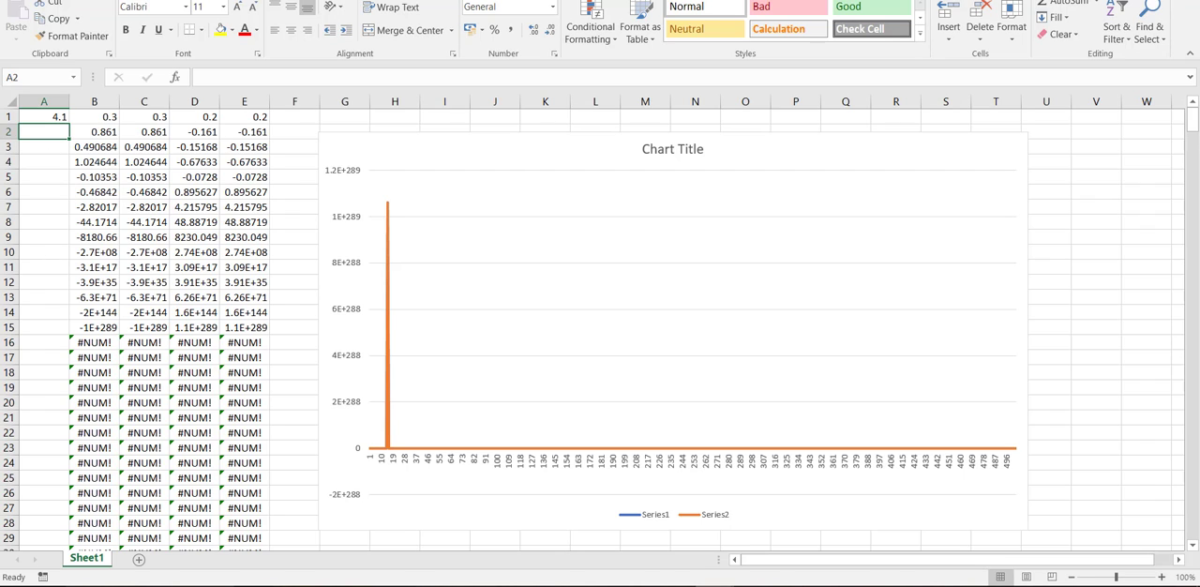
# - Restore the growth parameter in cell A1 to 4
pyautogui.click(45, 118)
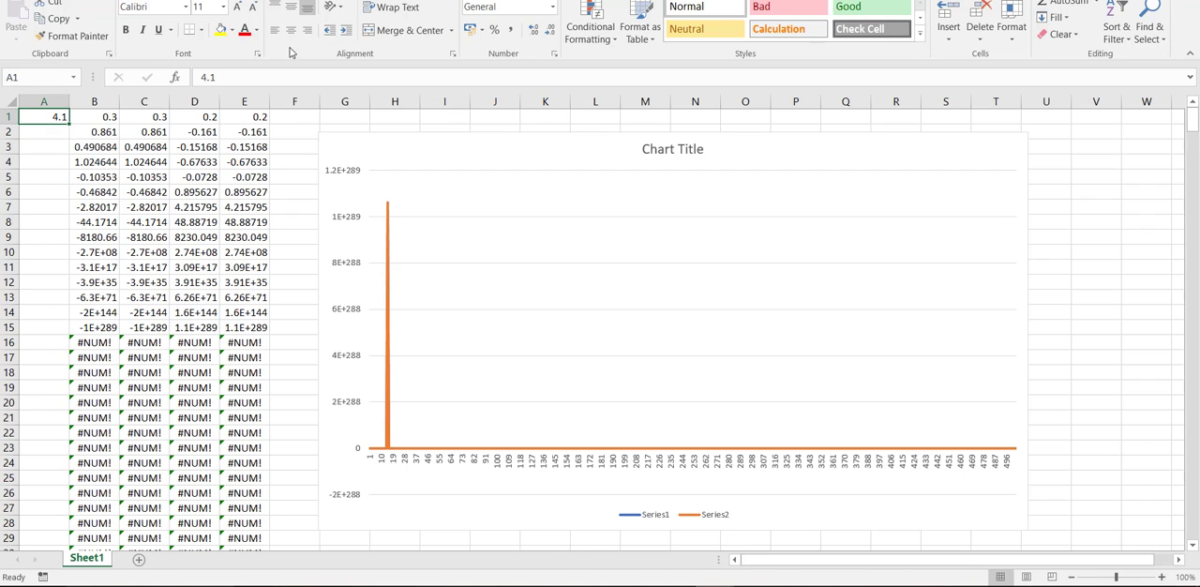
pyautogui.click(261, 76)
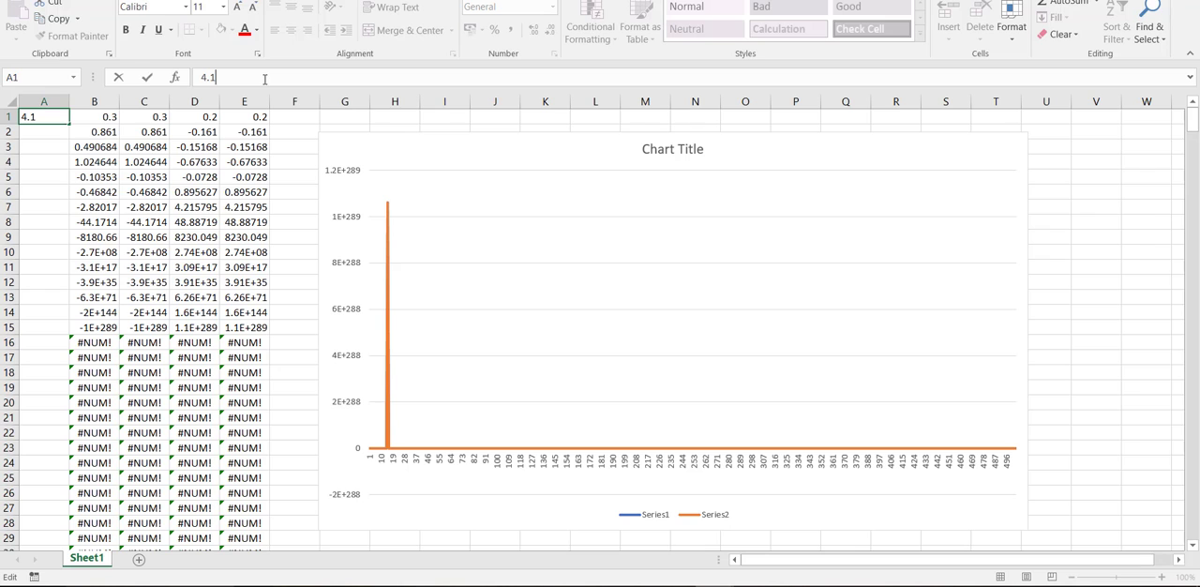
pyautogui.press('BackSpace')
pyautogui.press('BackSpace')
pyautogui.press('Return')
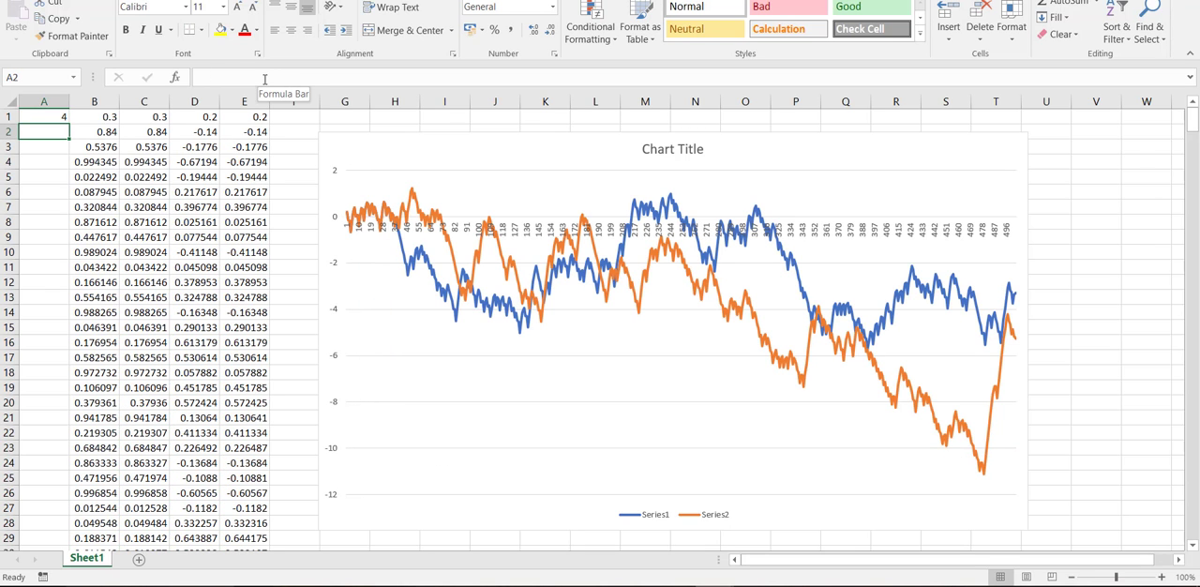